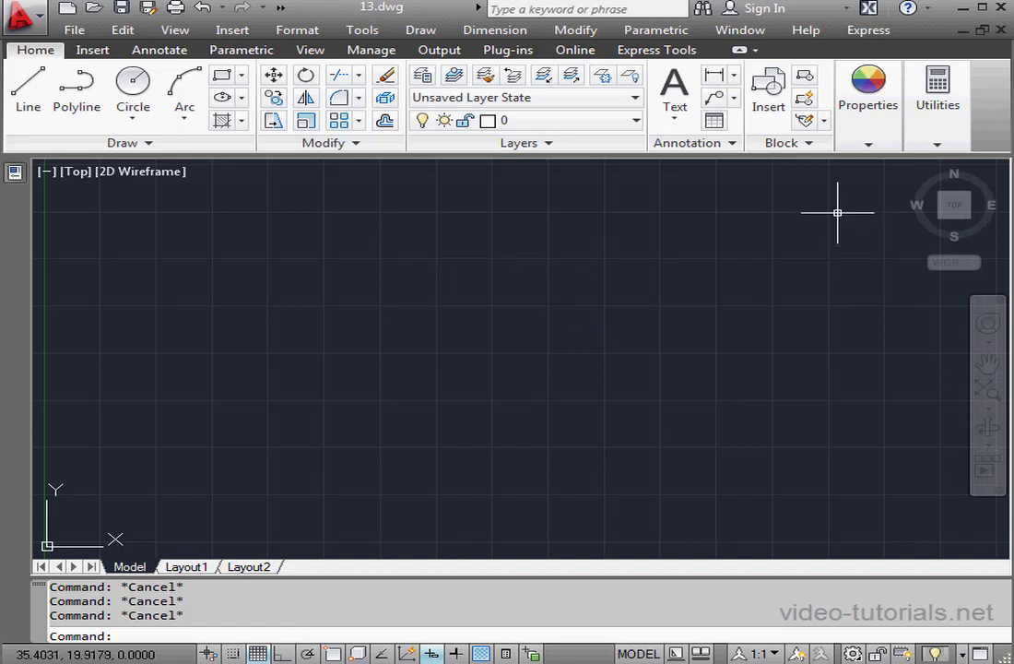
Create a new block definition named Block 001 and open it for editing.
click(805, 99)
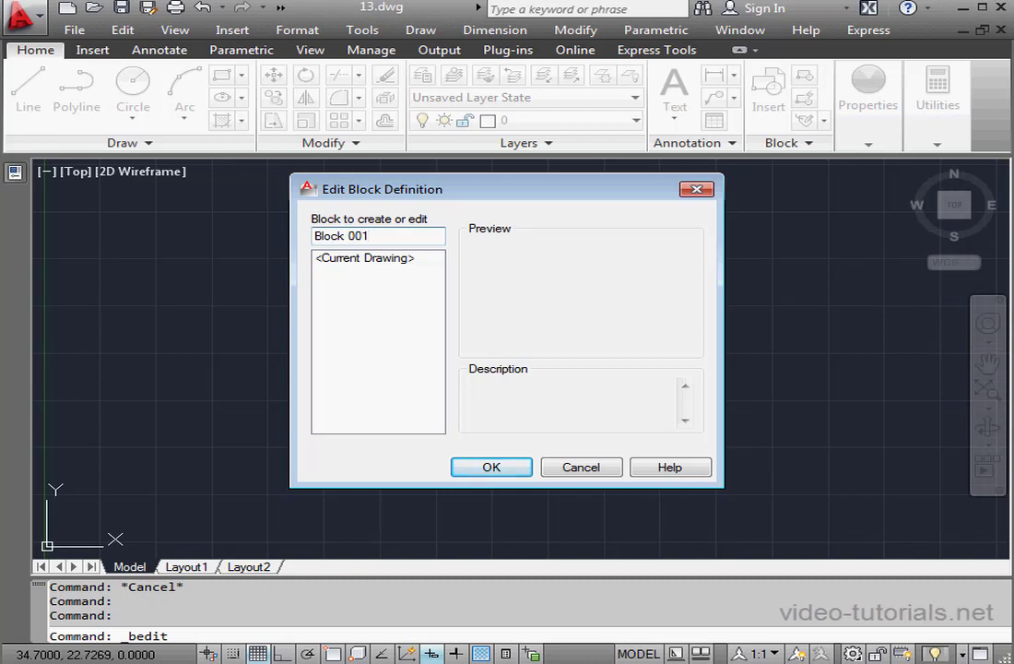
click(499, 472)
middle_drag(678, 405, 414, 516)
scroll(414, 516, down, 2)
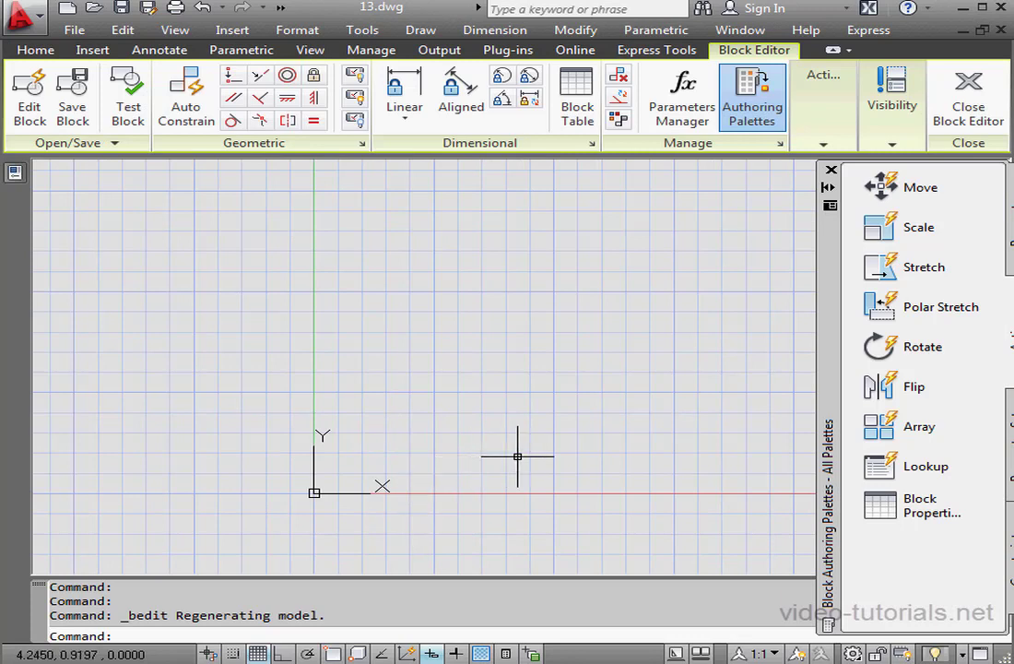
Draw a rectangle in the block with its lower-left corner at the origin.
click(37, 51)
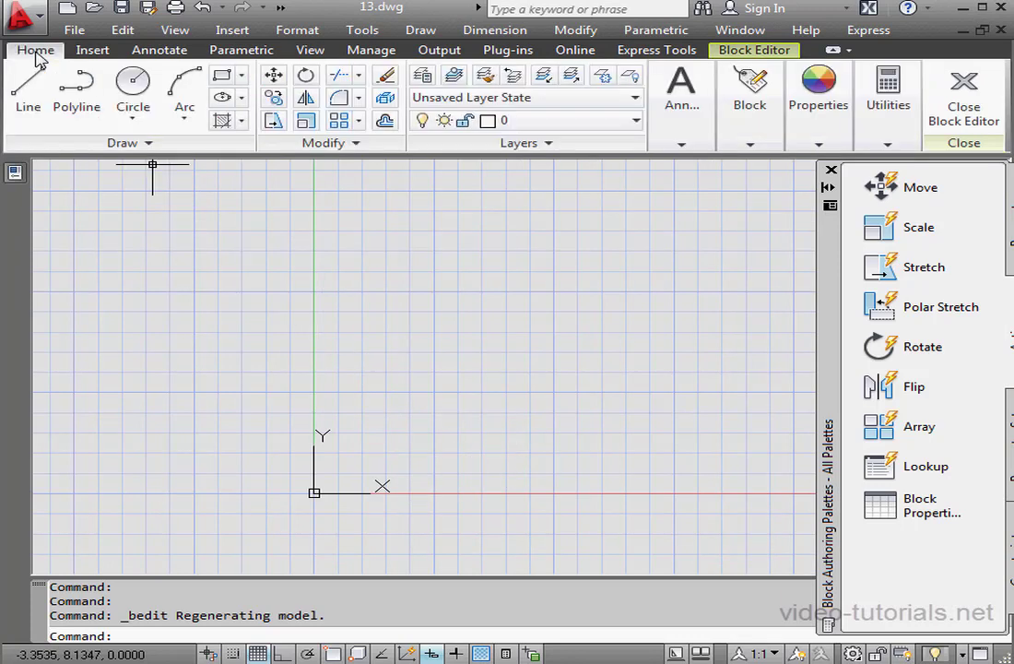
click(223, 75)
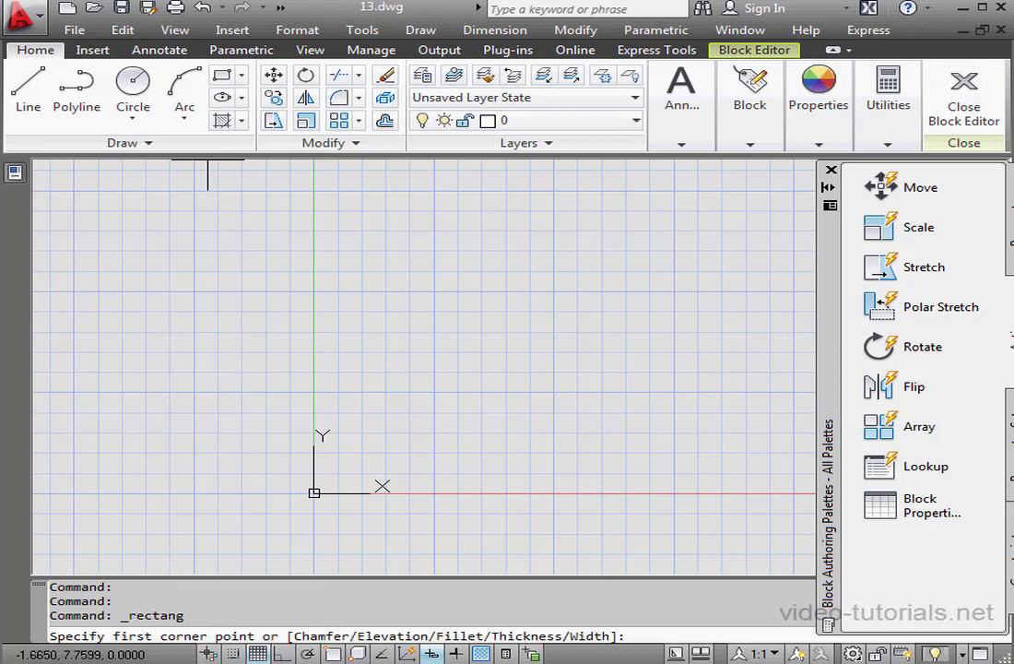
click(314, 492)
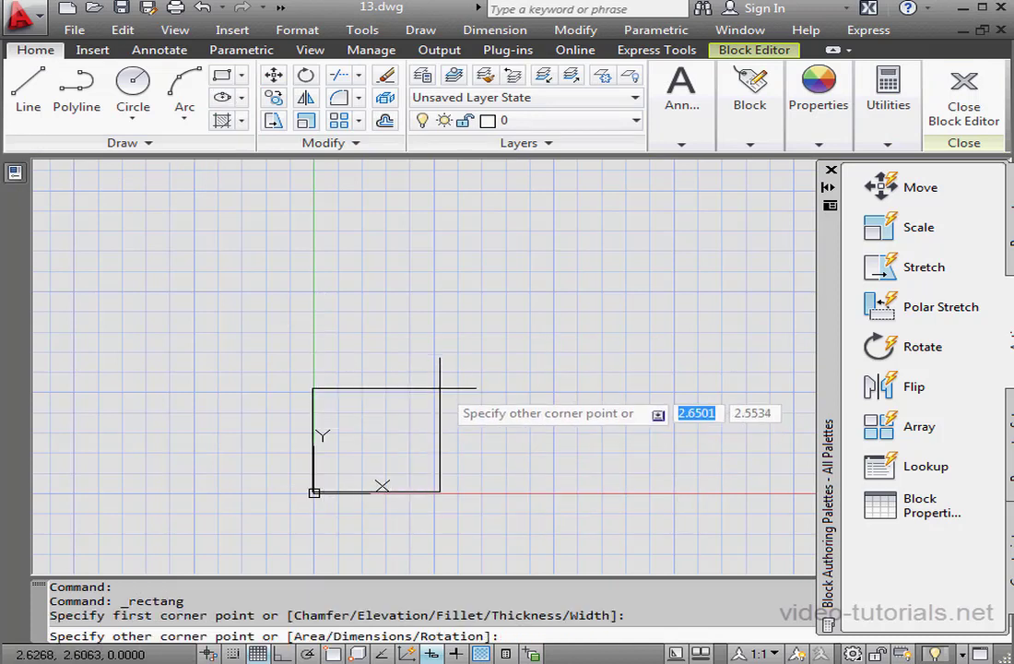
click(499, 356)
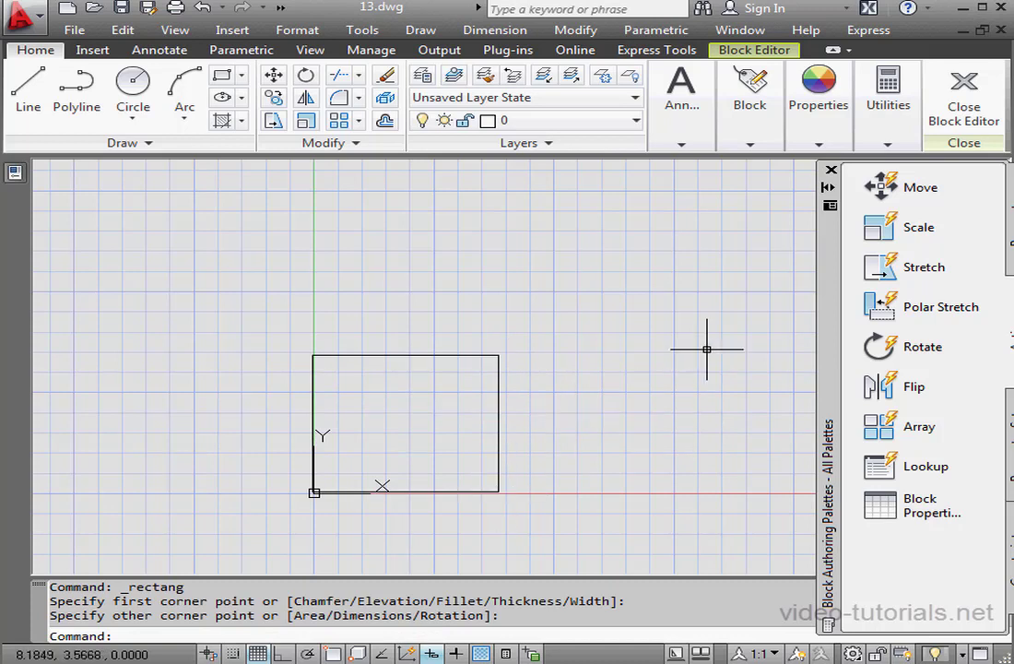
Add a visibility parameter at the rectangle's upper-right corner.
click(754, 51)
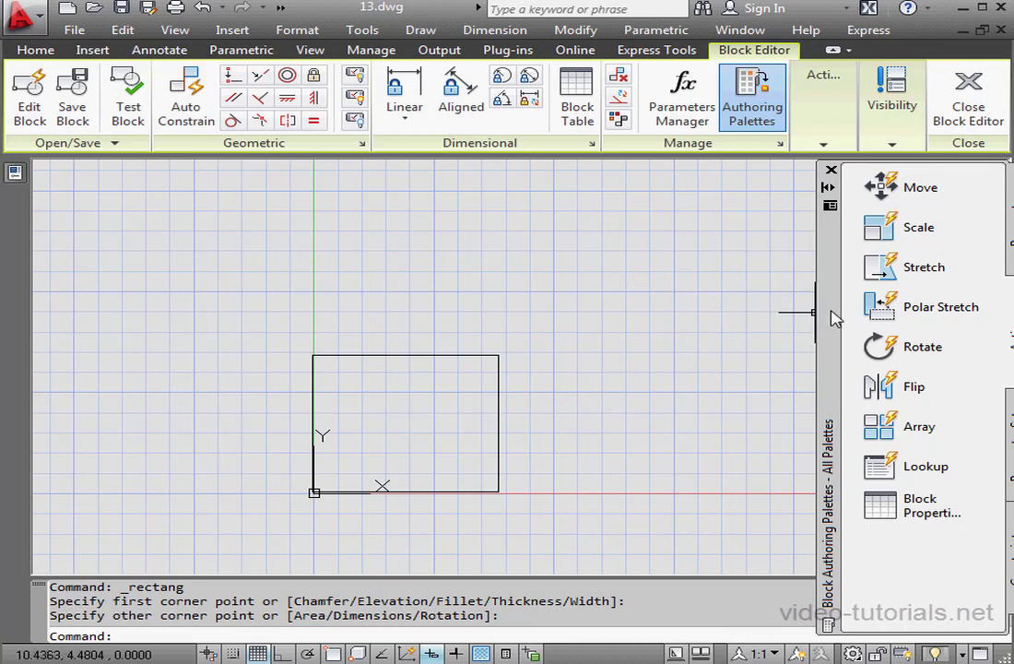
drag(833, 319, 796, 317)
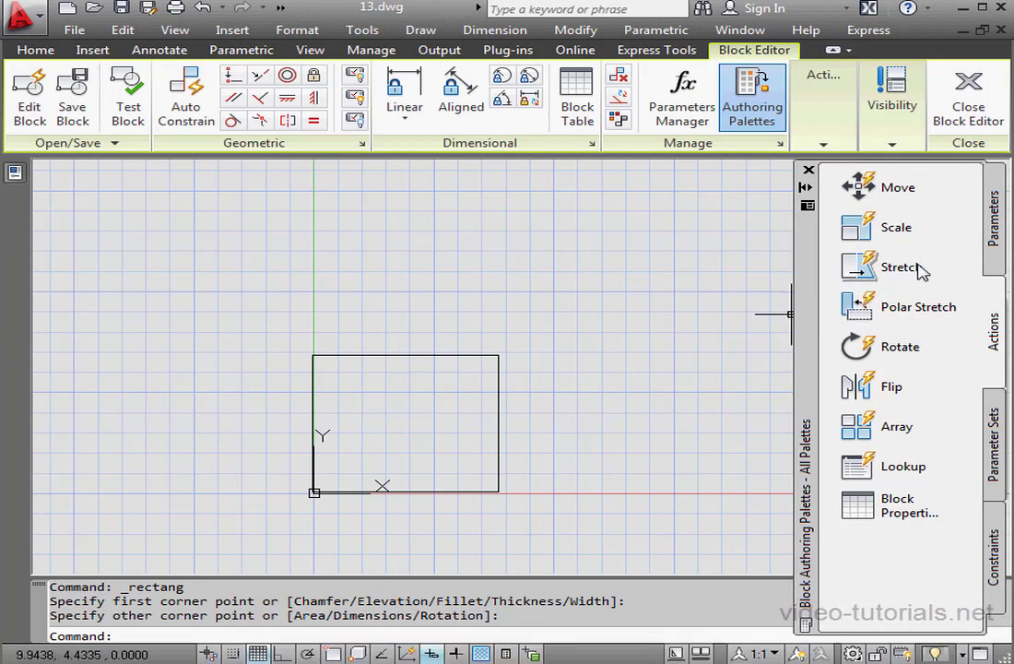
click(995, 238)
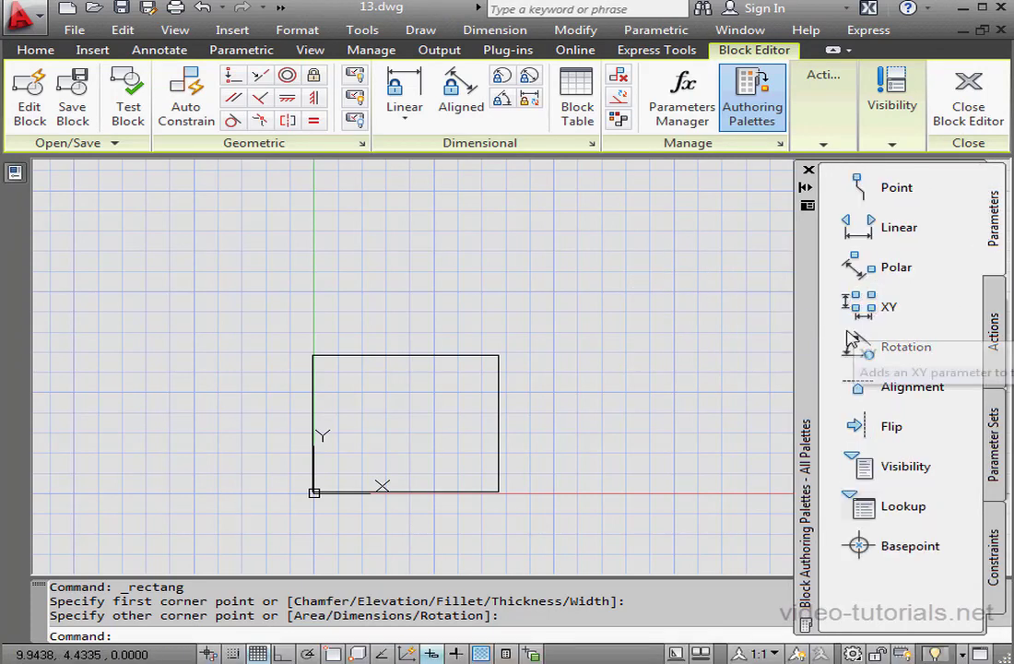
click(890, 464)
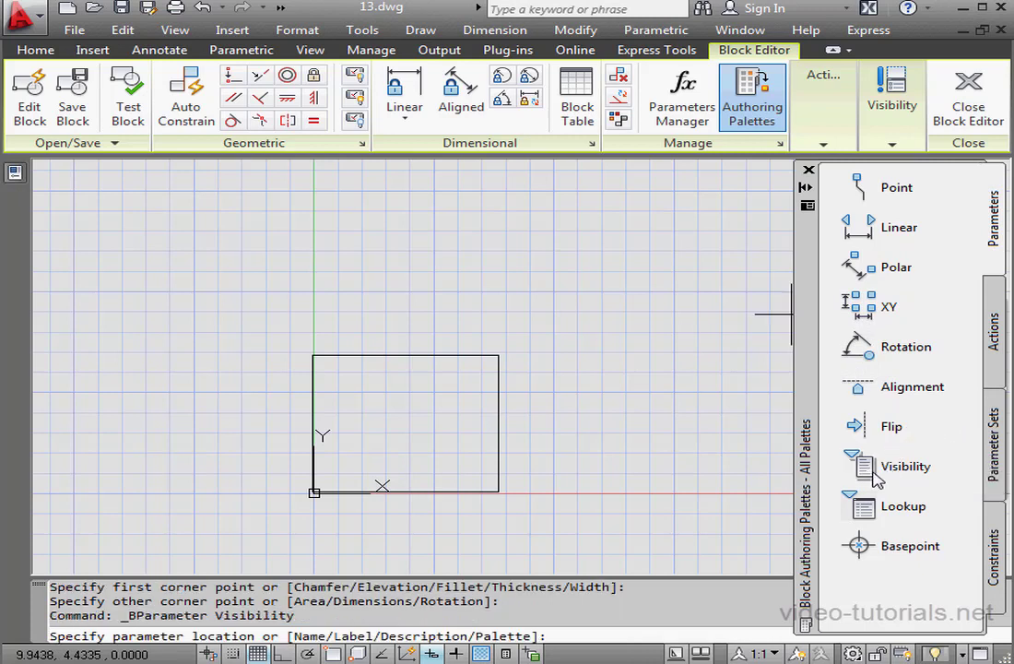
click(499, 355)
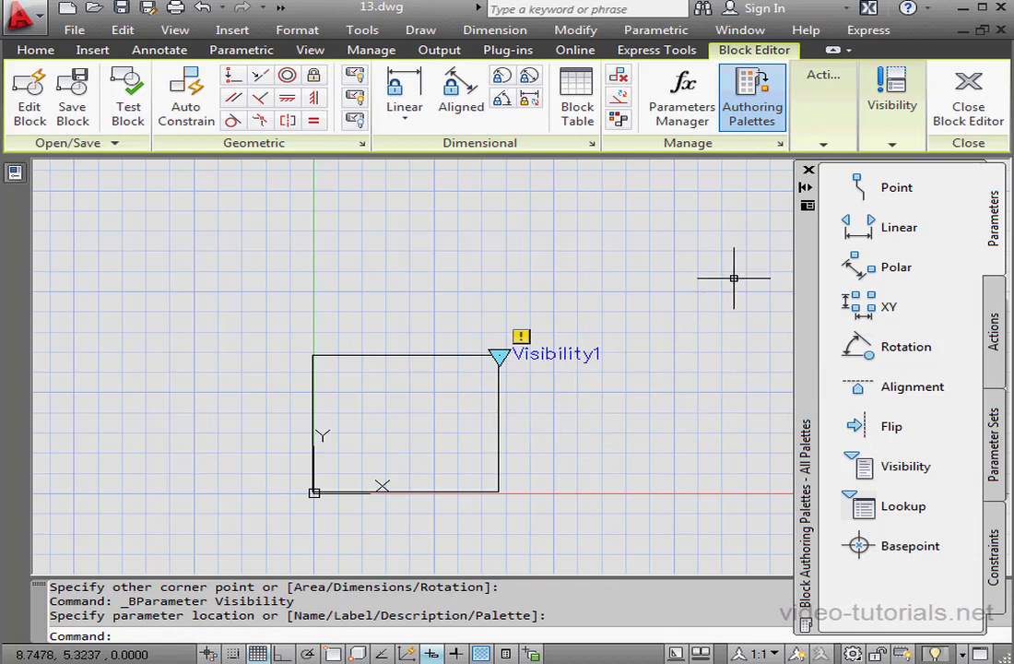
Create the visibility states VisibilityState1 and VisibilityState2, leaving the visibility of existing objects unchanged in both.
click(896, 106)
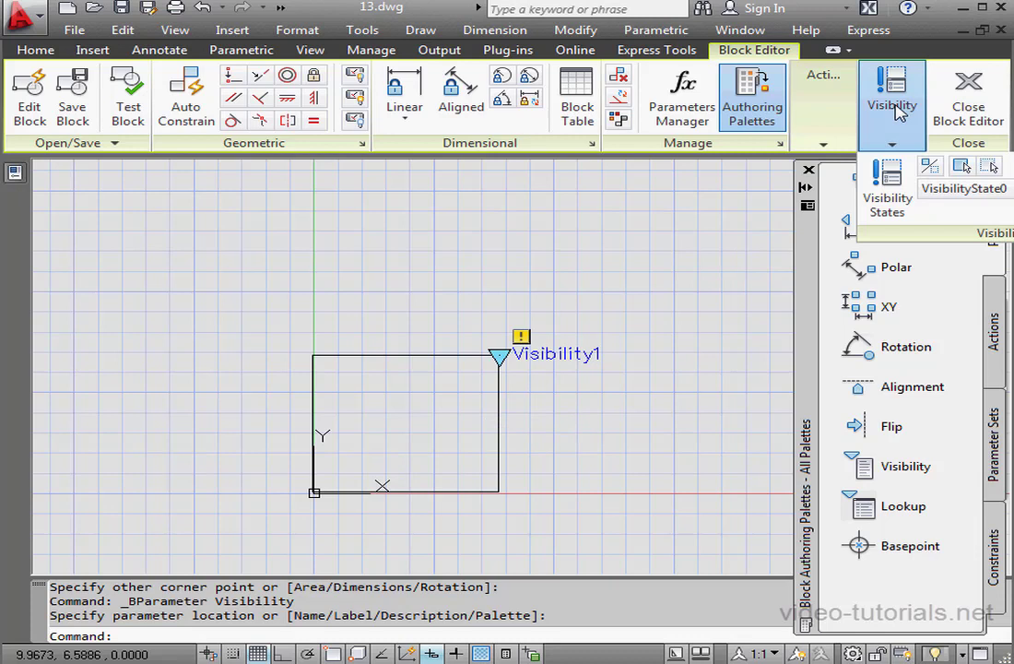
click(883, 192)
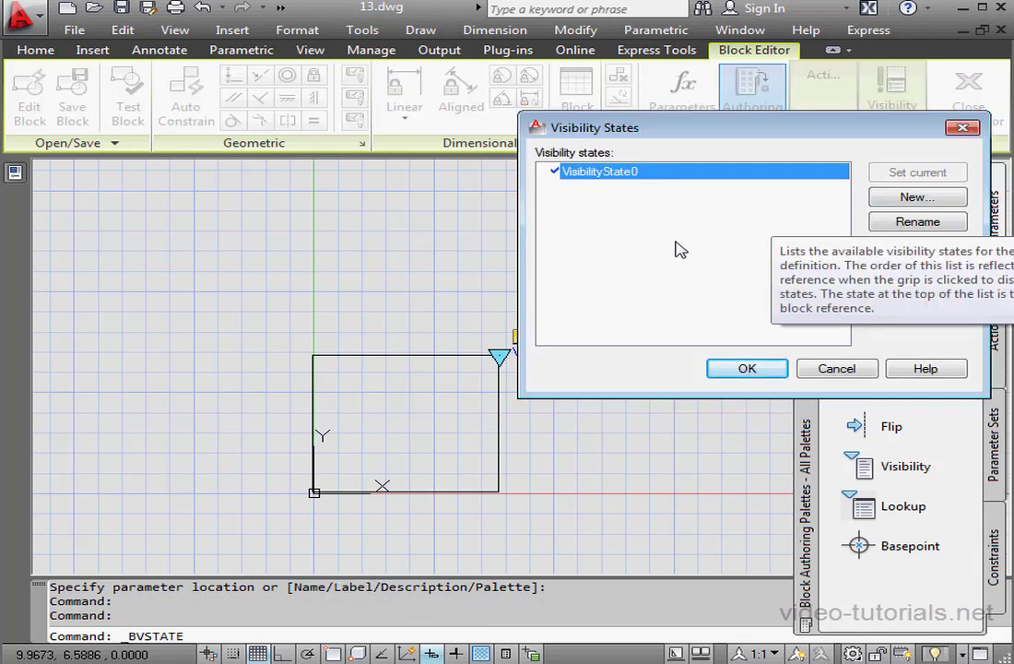
click(925, 199)
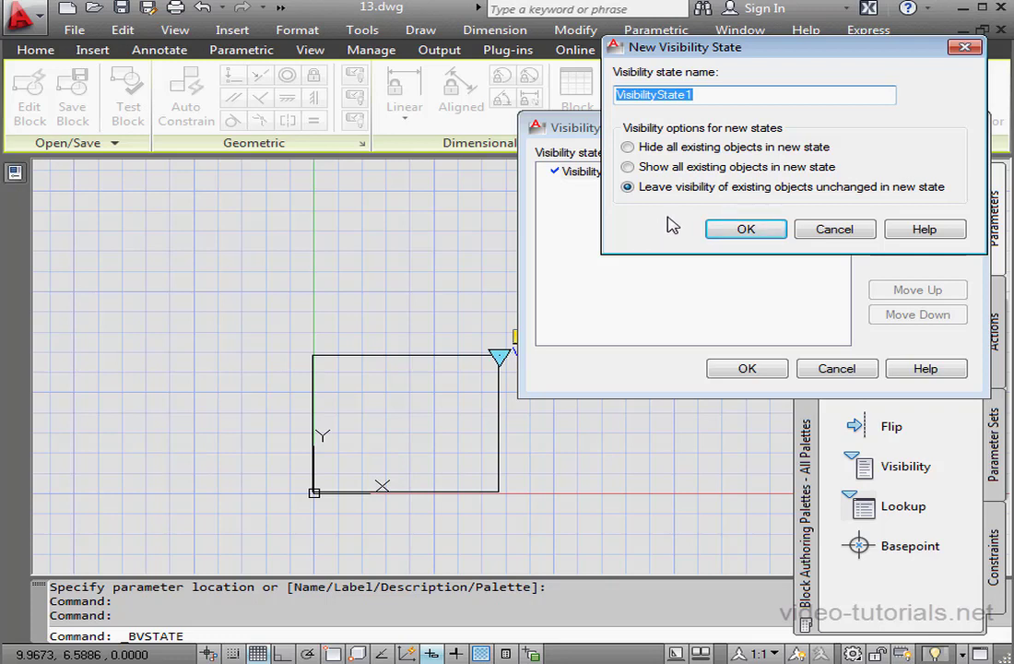
click(747, 230)
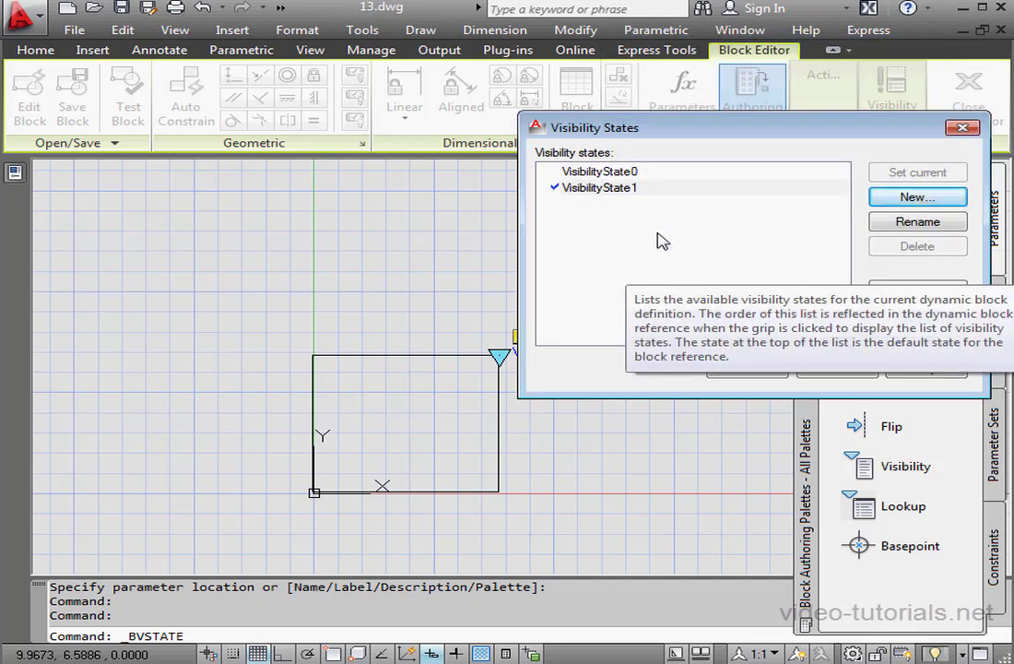
click(913, 197)
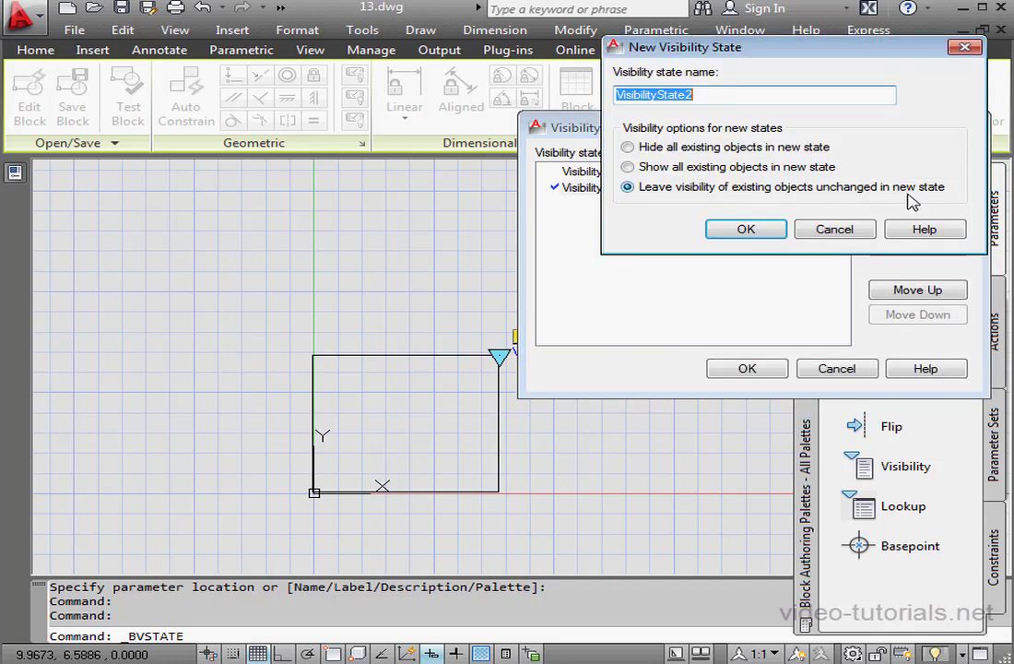
click(747, 229)
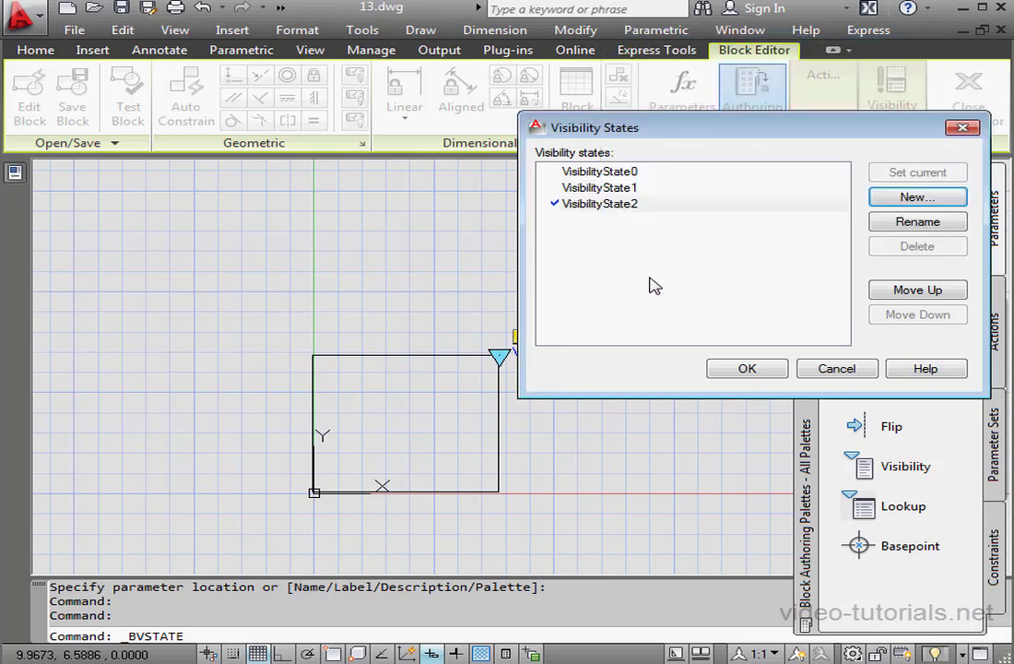
click(615, 207)
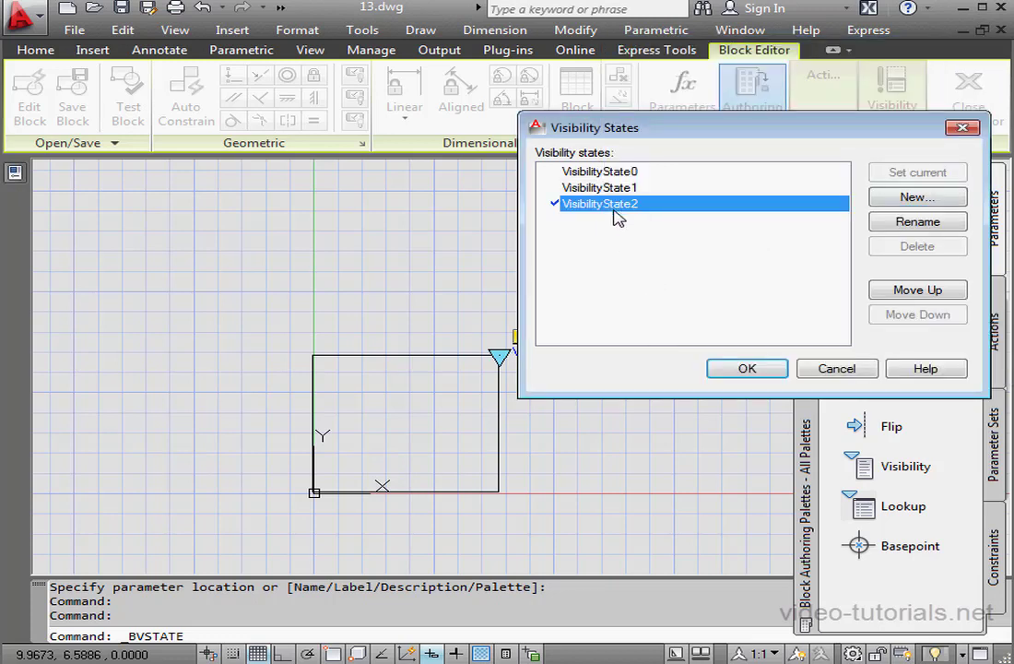
click(915, 222)
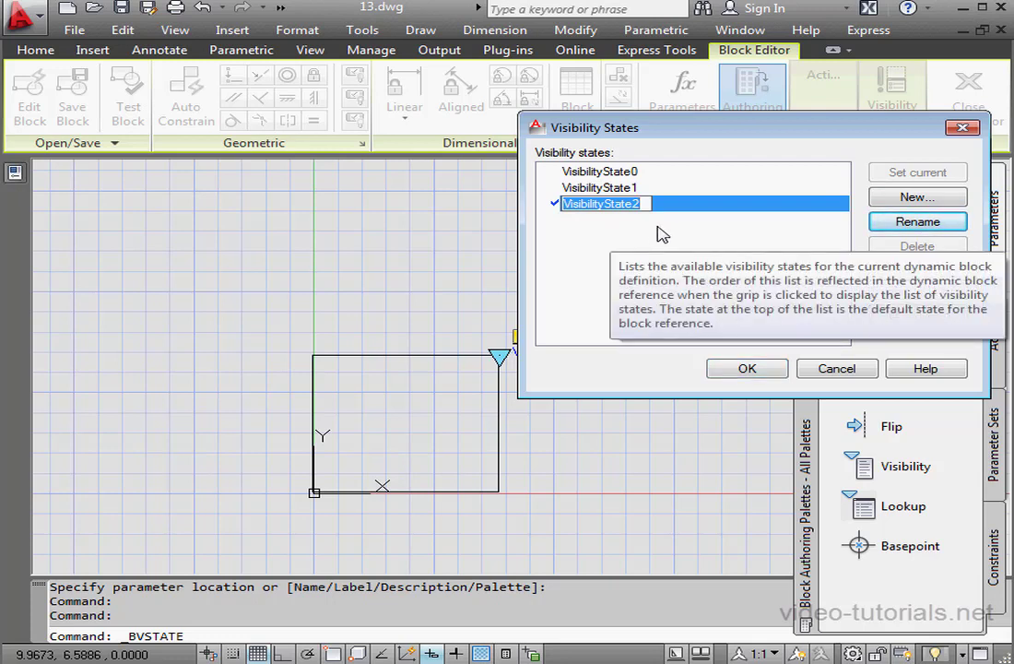
click(604, 187)
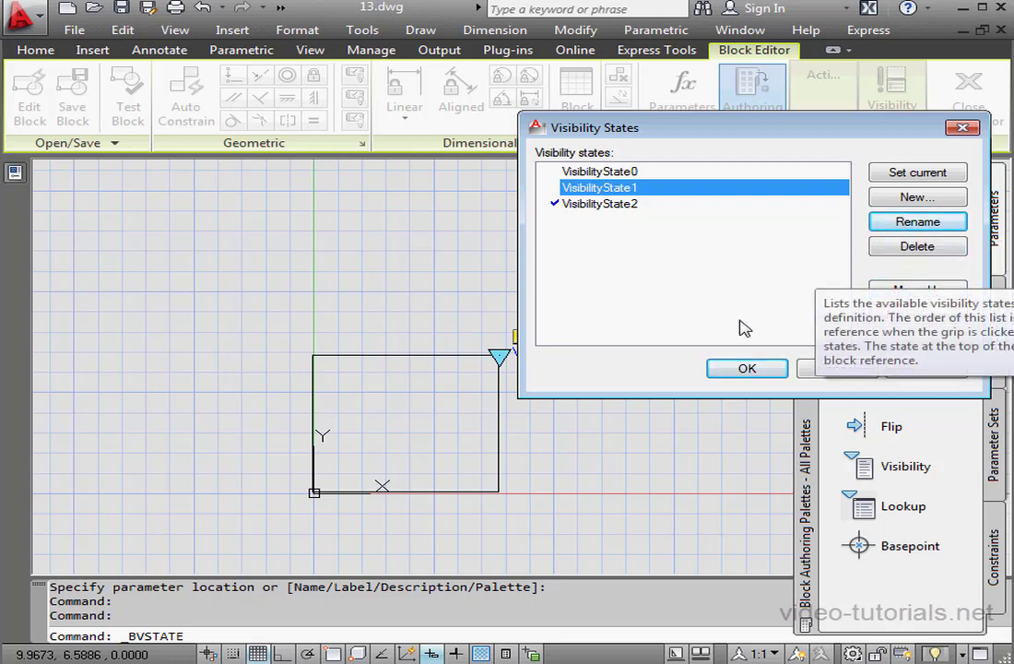
Accept the list of visibility states and make VisibilityState1 the current state.
click(728, 368)
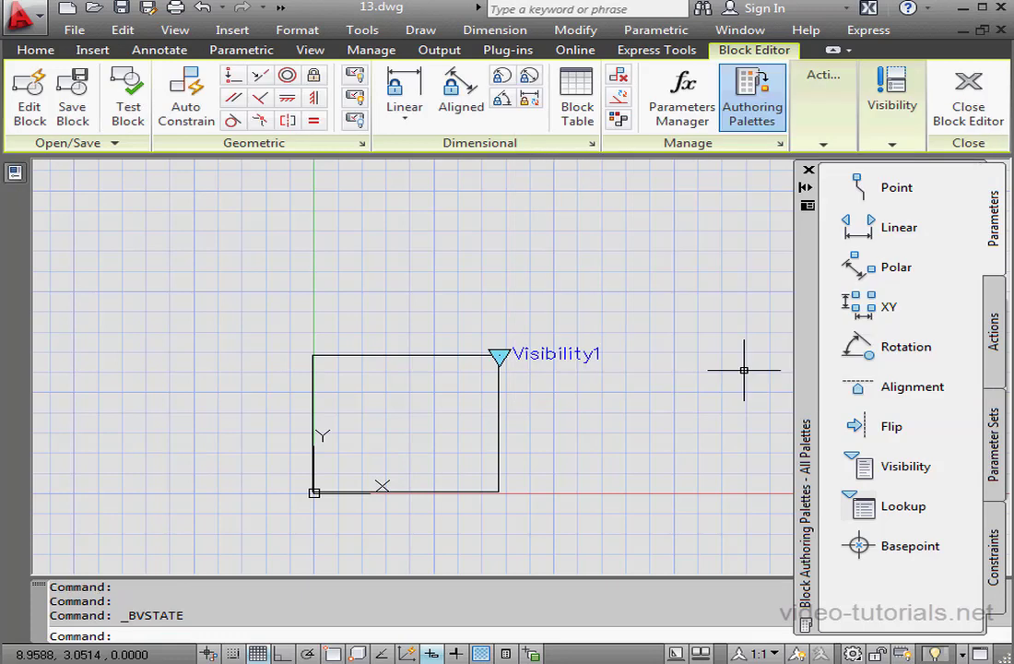
click(900, 147)
click(966, 189)
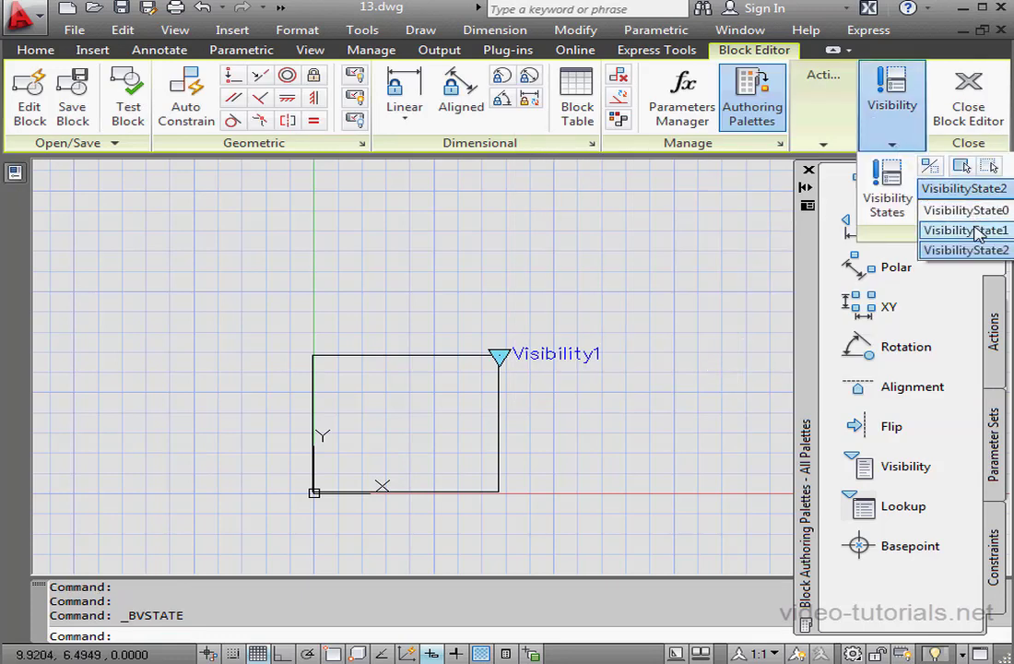
click(966, 230)
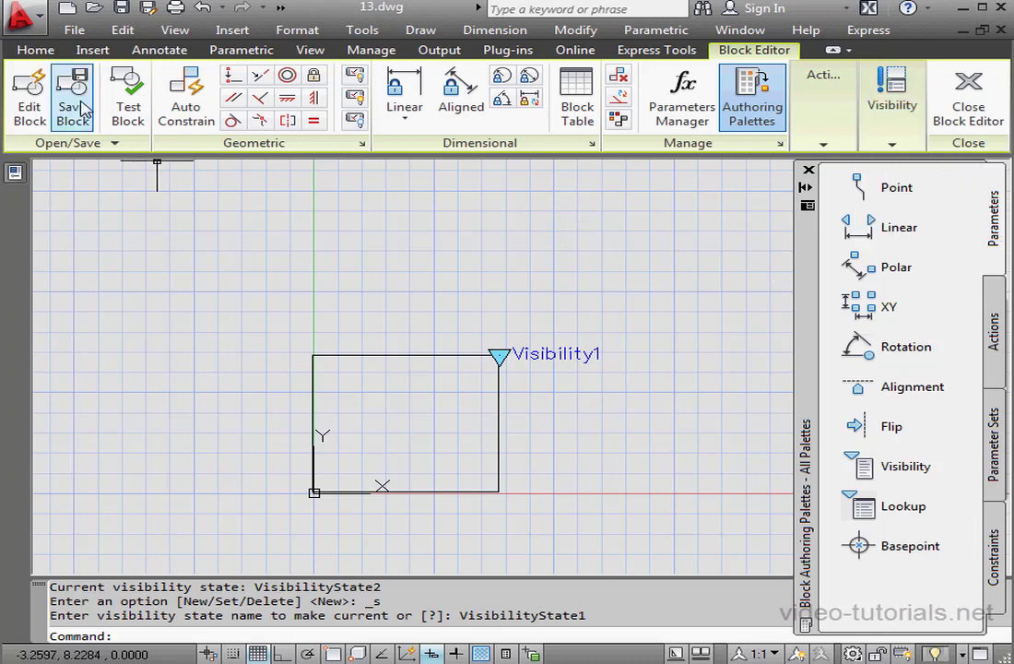
Draw a circle inside the rectangle, centred near its middle and nearly filling its height.
click(37, 50)
click(133, 88)
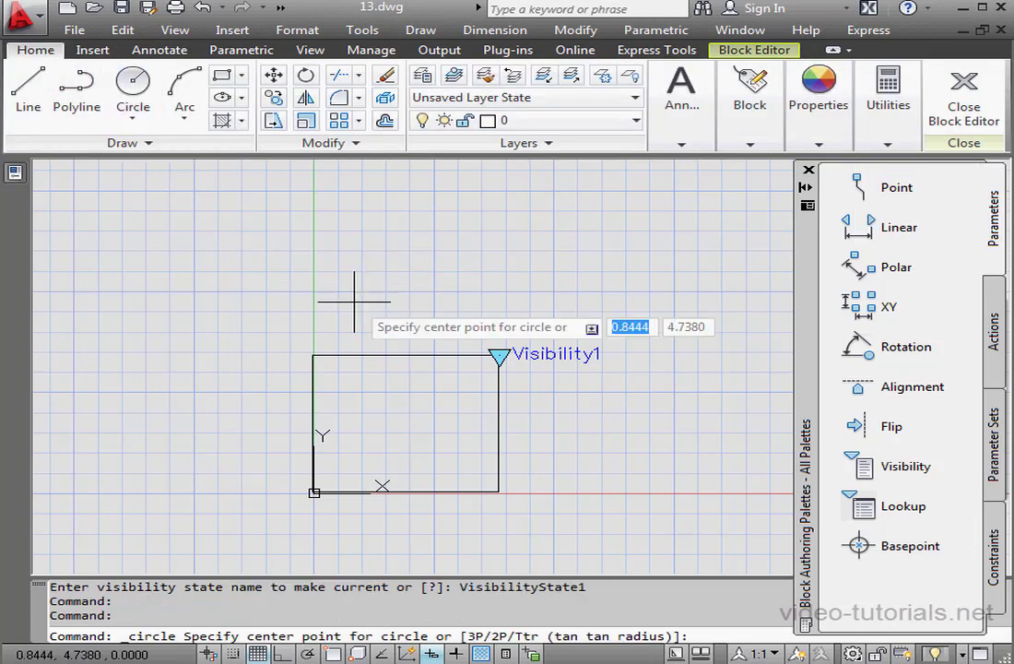
click(403, 430)
click(475, 430)
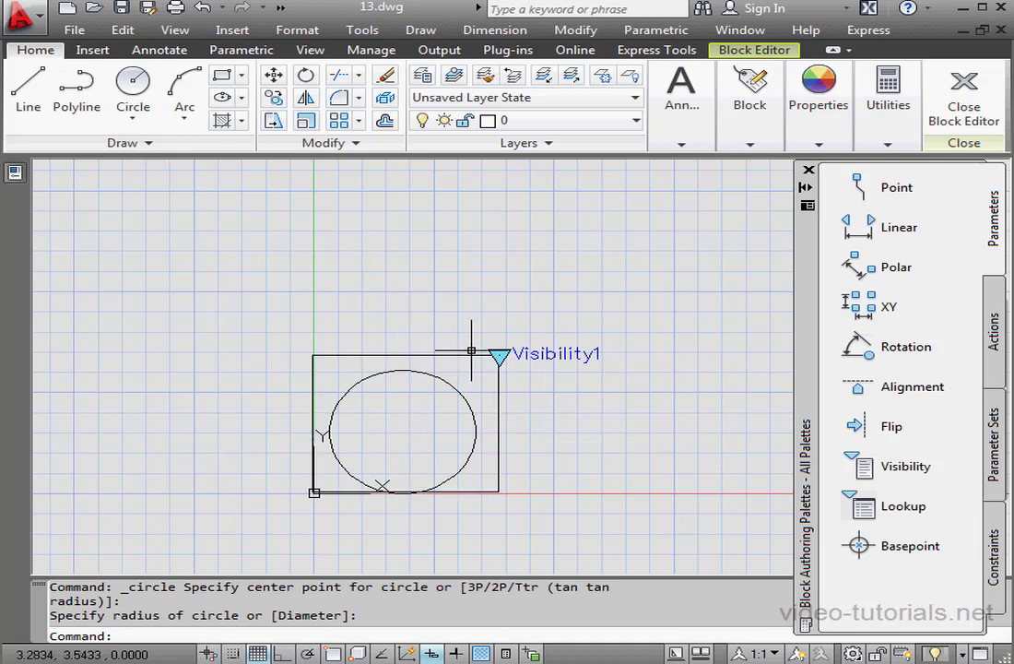
Make VisibilityState2 the current visibility state of the block.
click(761, 53)
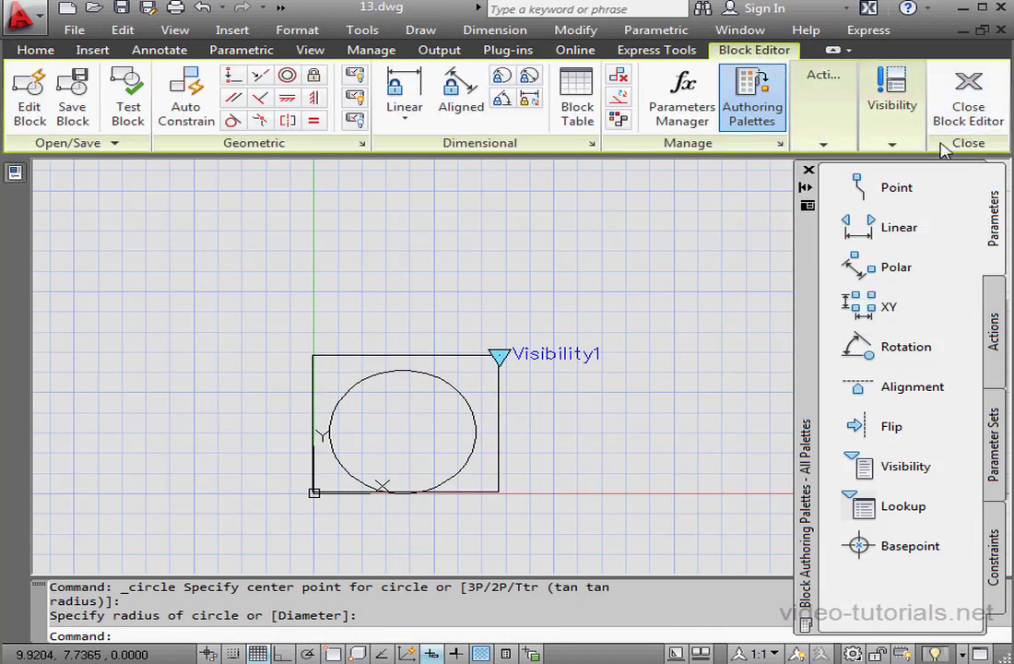
click(892, 108)
click(964, 190)
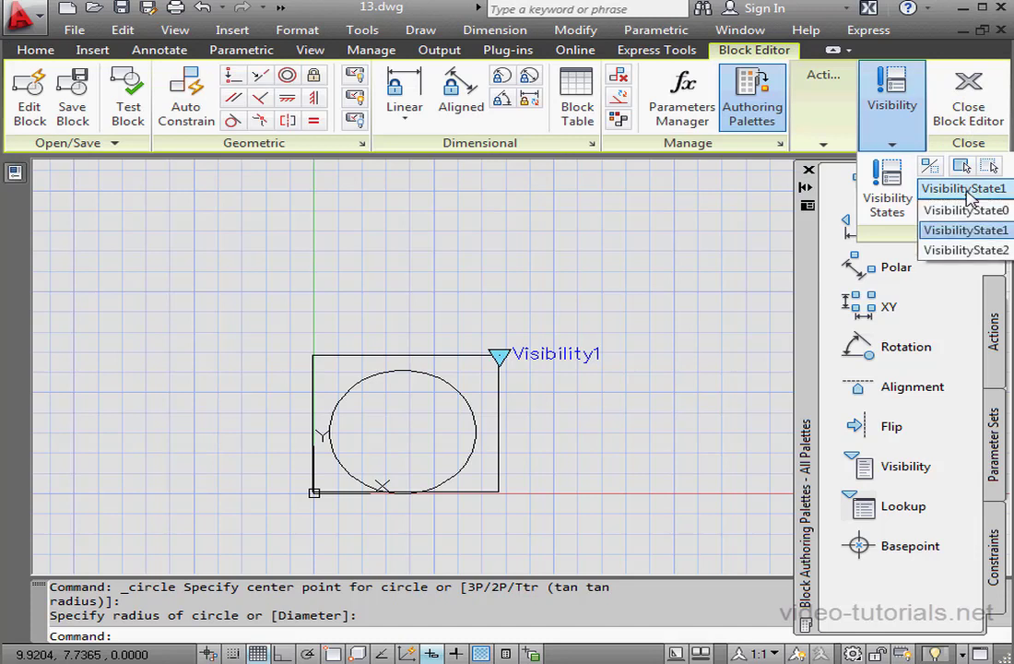
click(965, 250)
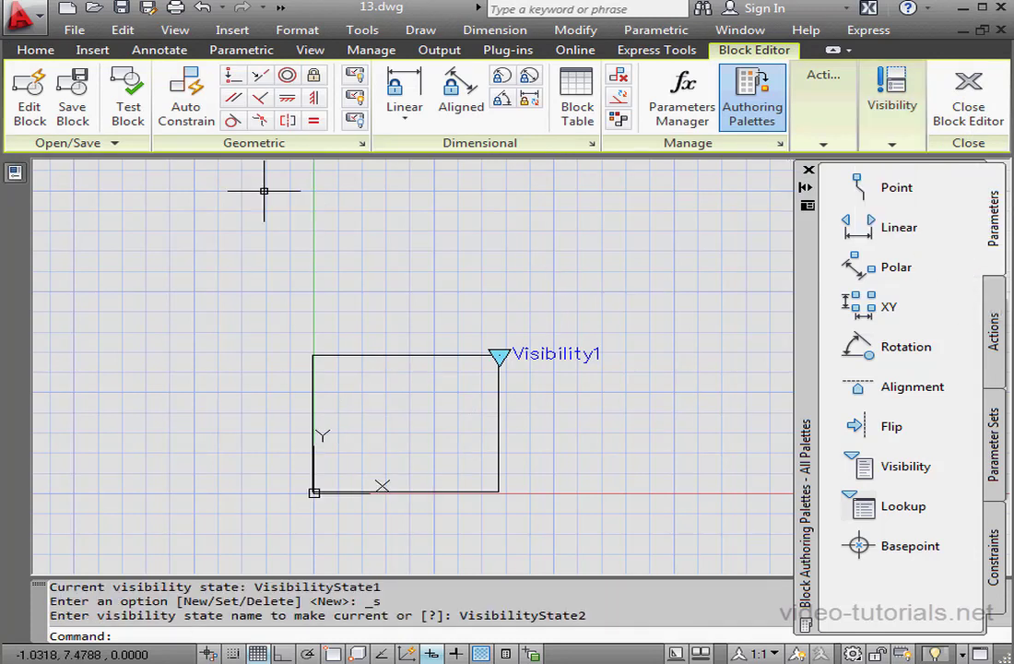
Draw a triangle from line segments inside the rectangle for VisibilityState2.
click(35, 51)
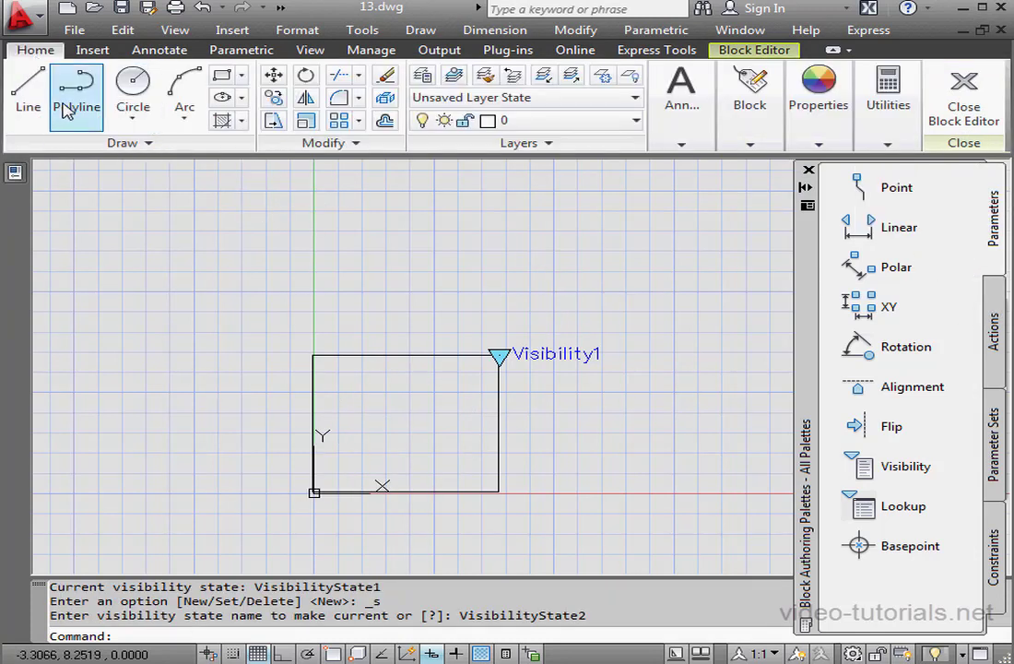
click(29, 86)
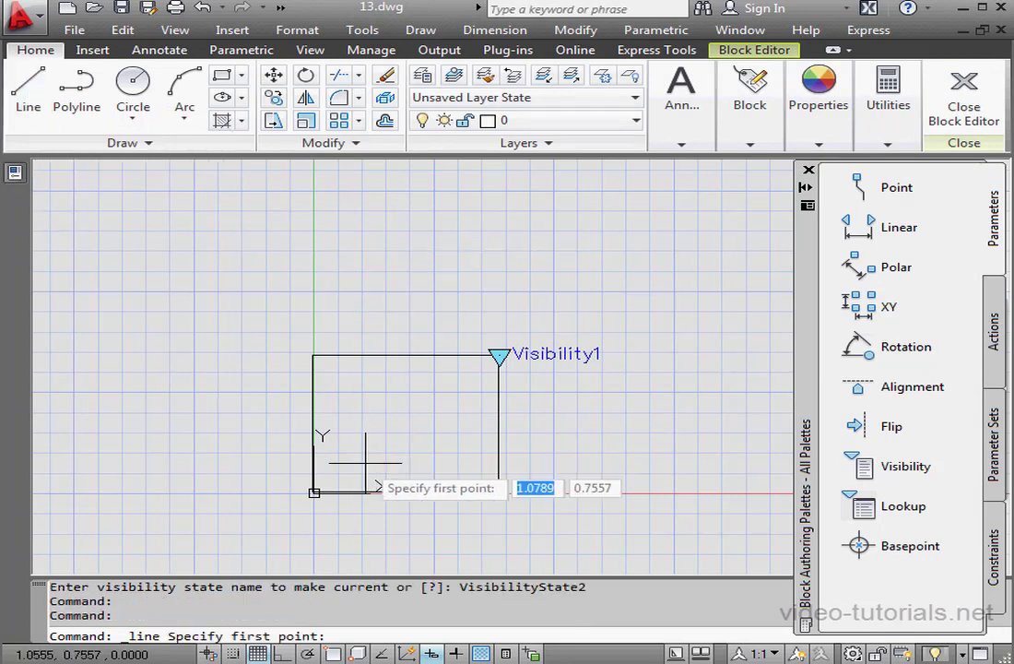
click(488, 459)
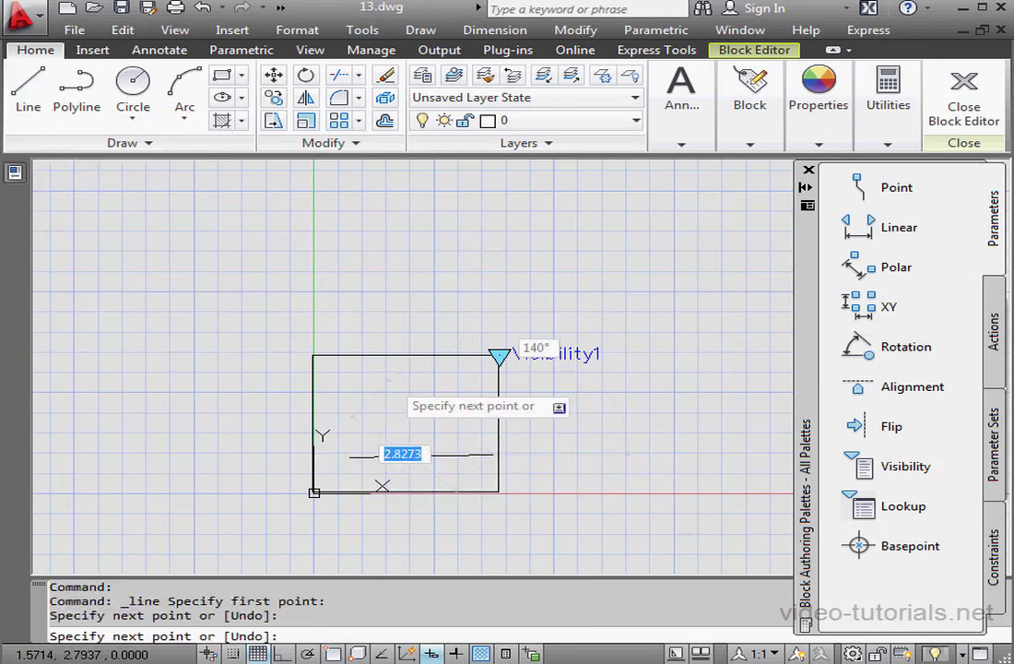
click(389, 381)
click(356, 455)
right_click(358, 211)
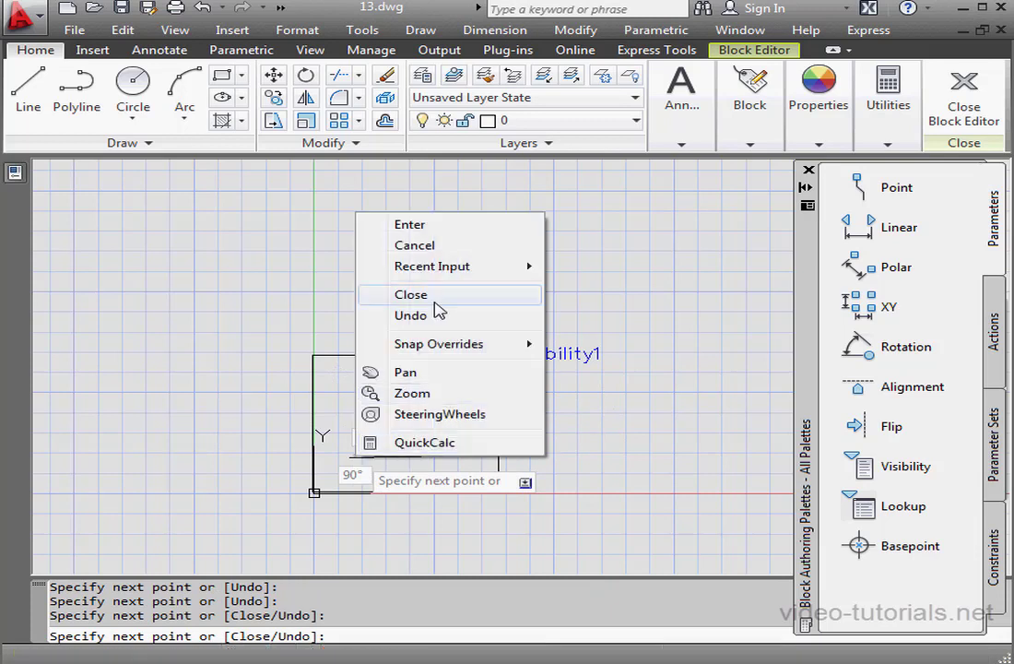
click(437, 308)
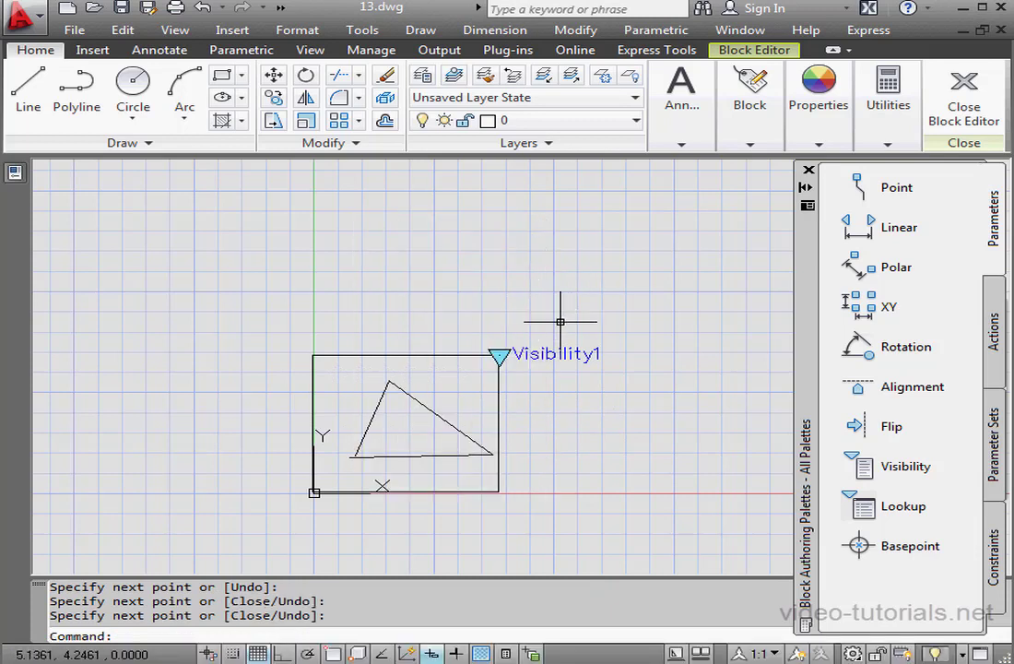
Test the block in a test window by switching its visibility to VisibilityState1 and to VisibilityState2.
click(755, 50)
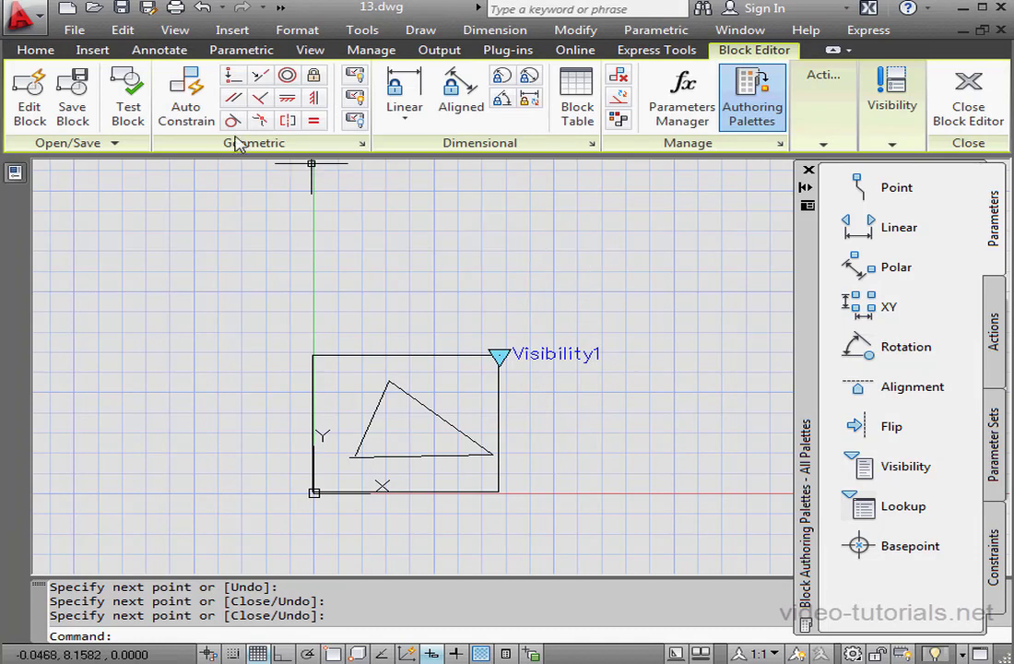
click(140, 107)
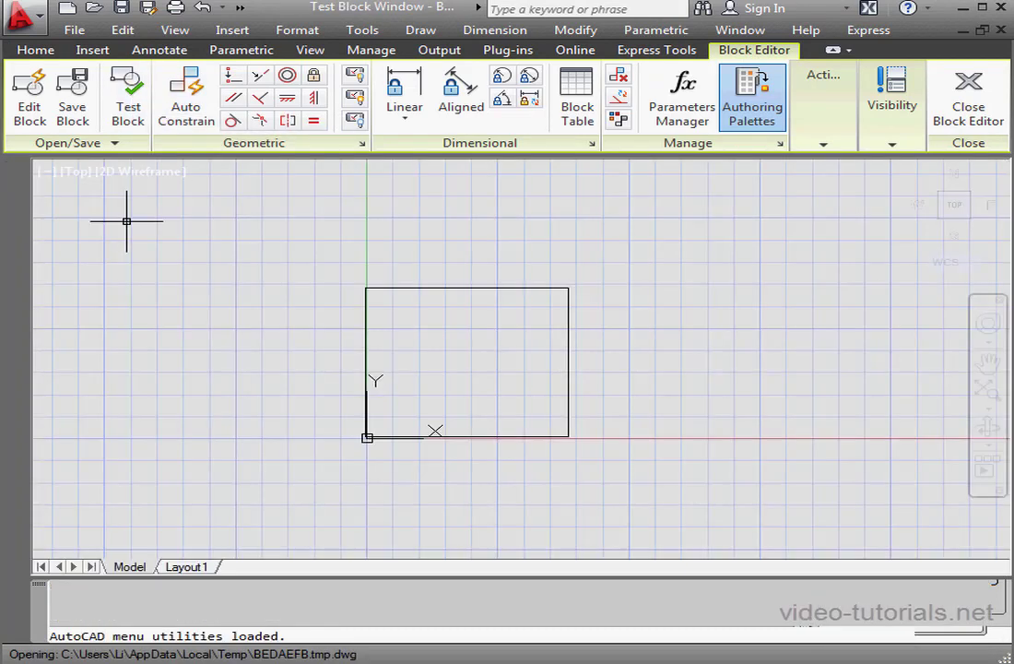
click(445, 287)
click(569, 287)
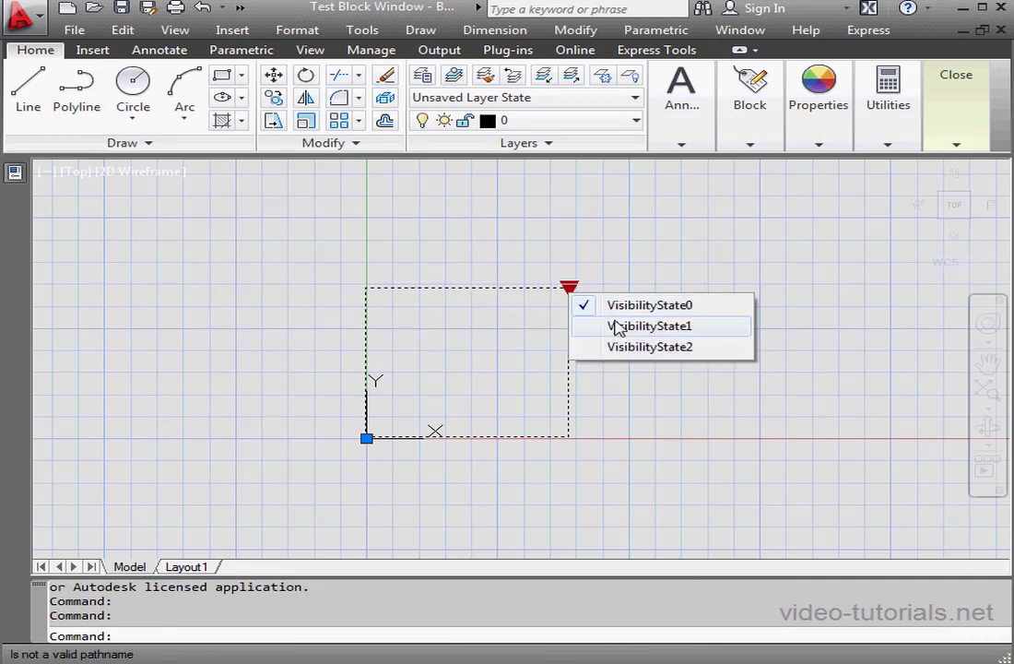
click(636, 327)
click(568, 286)
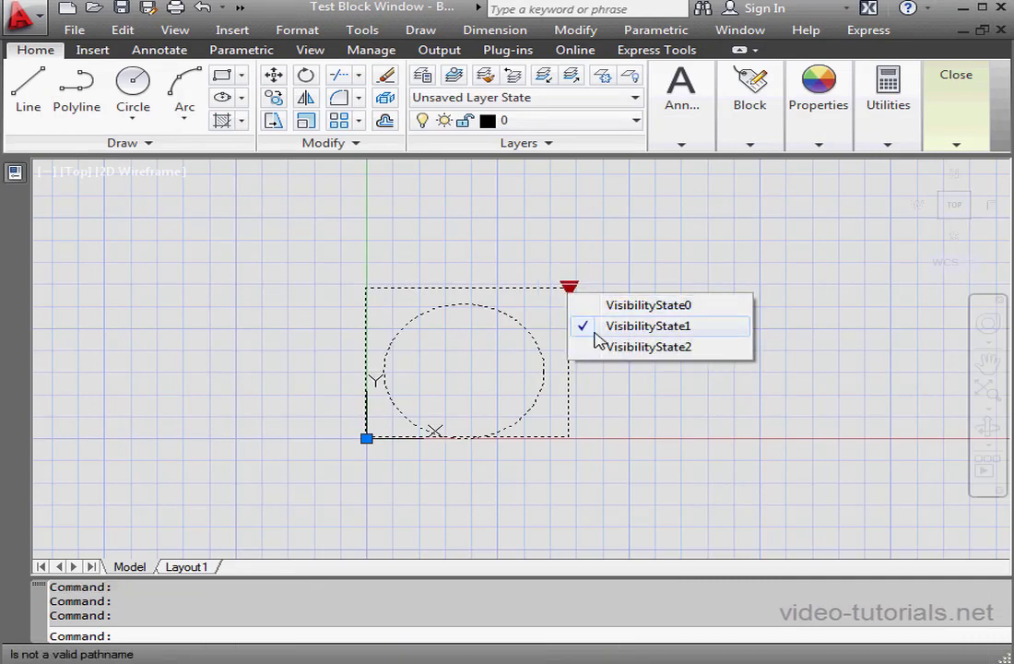
click(608, 346)
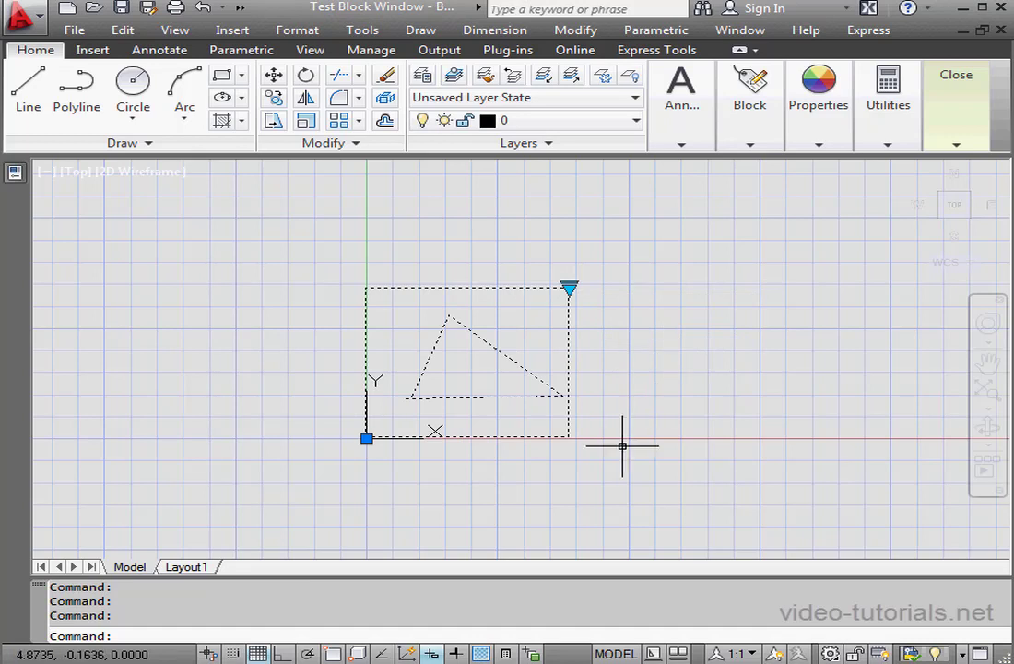
Test moving the block by its insertion grip, first up and left of the origin and then to the right of it.
click(367, 438)
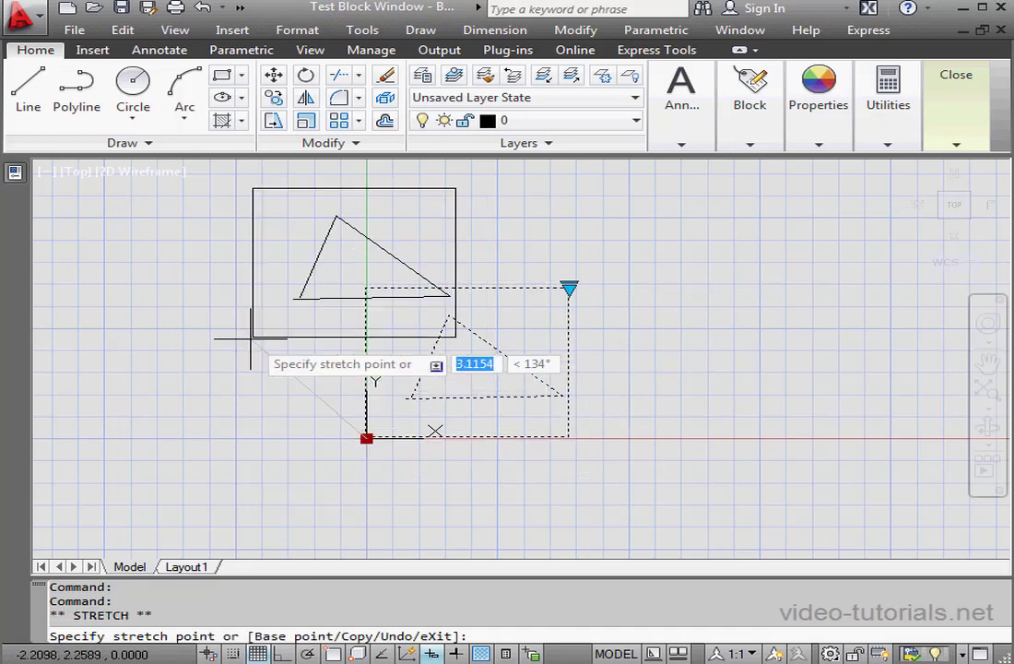
click(212, 338)
click(212, 339)
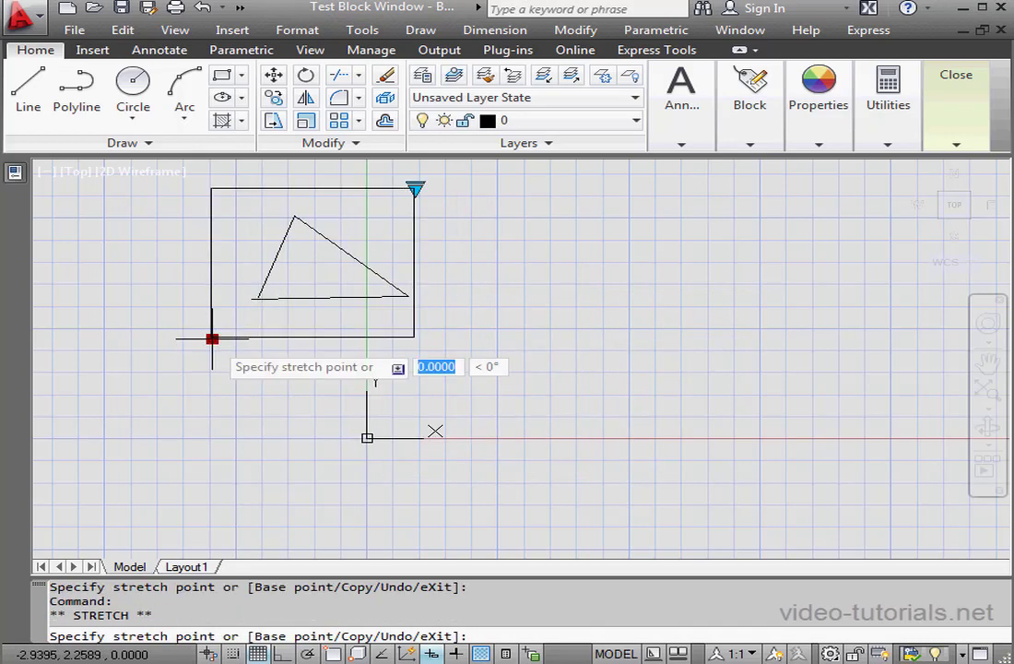
click(553, 381)
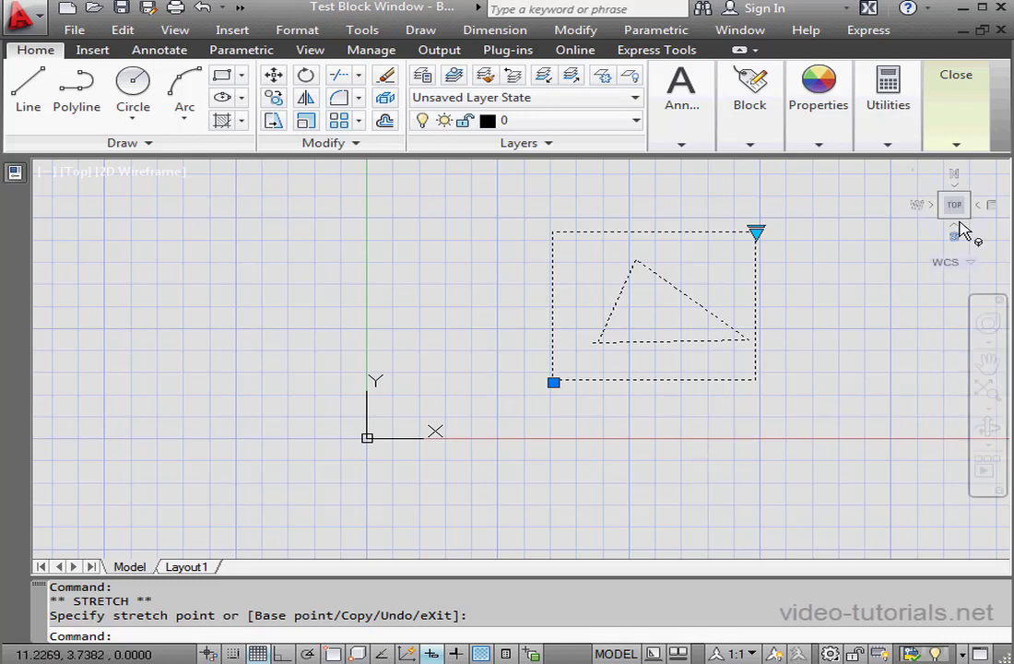
Close the test window and the Block Editor, saving the changes to Block 001.
mouse_move(954, 145)
click(959, 178)
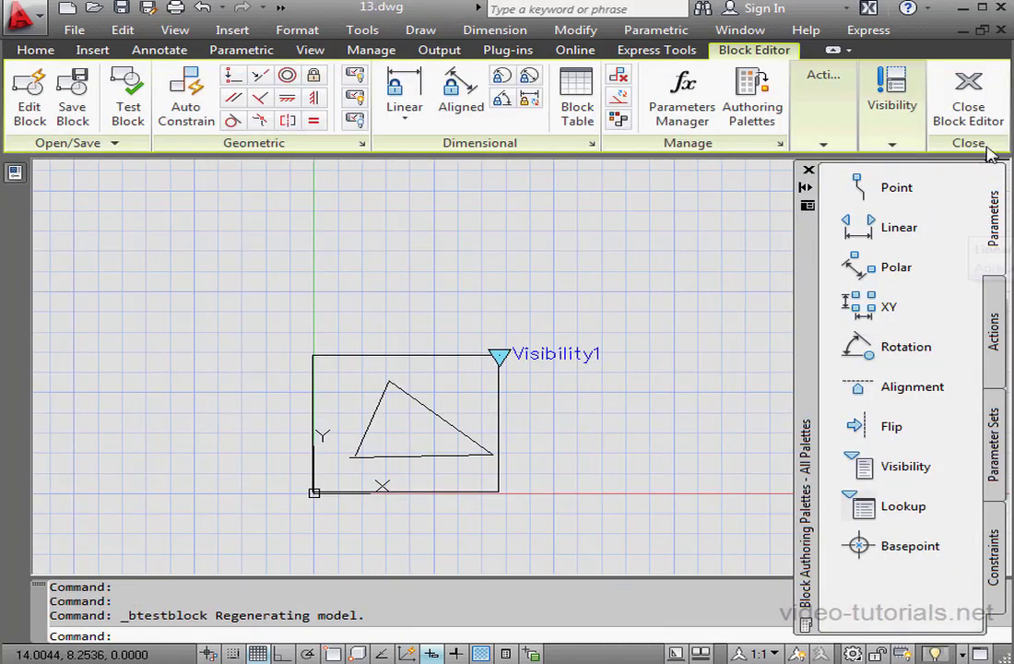
click(968, 106)
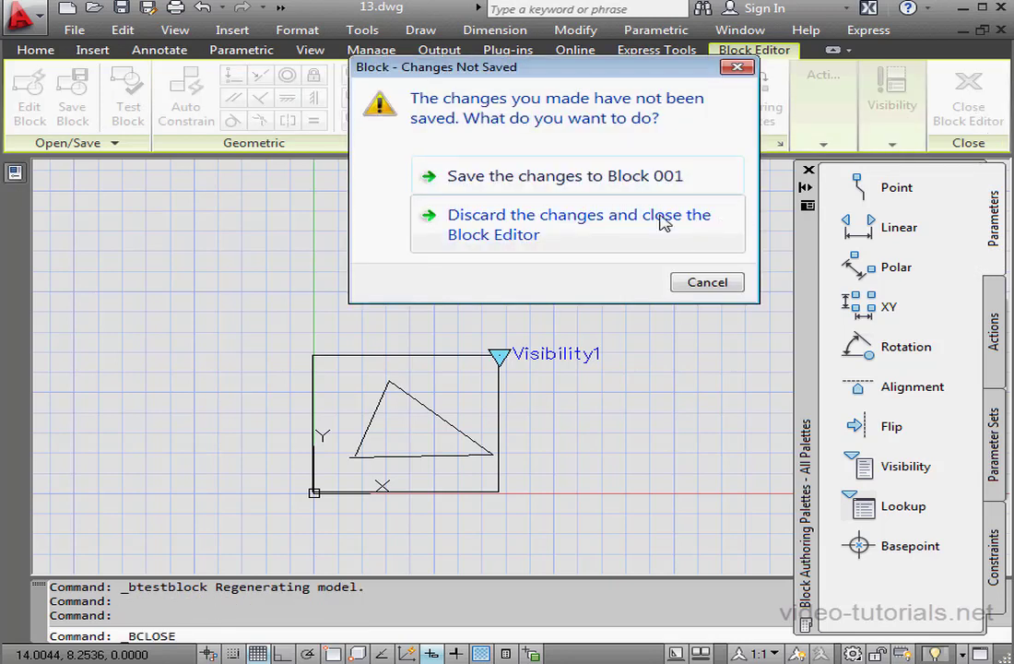
click(596, 181)
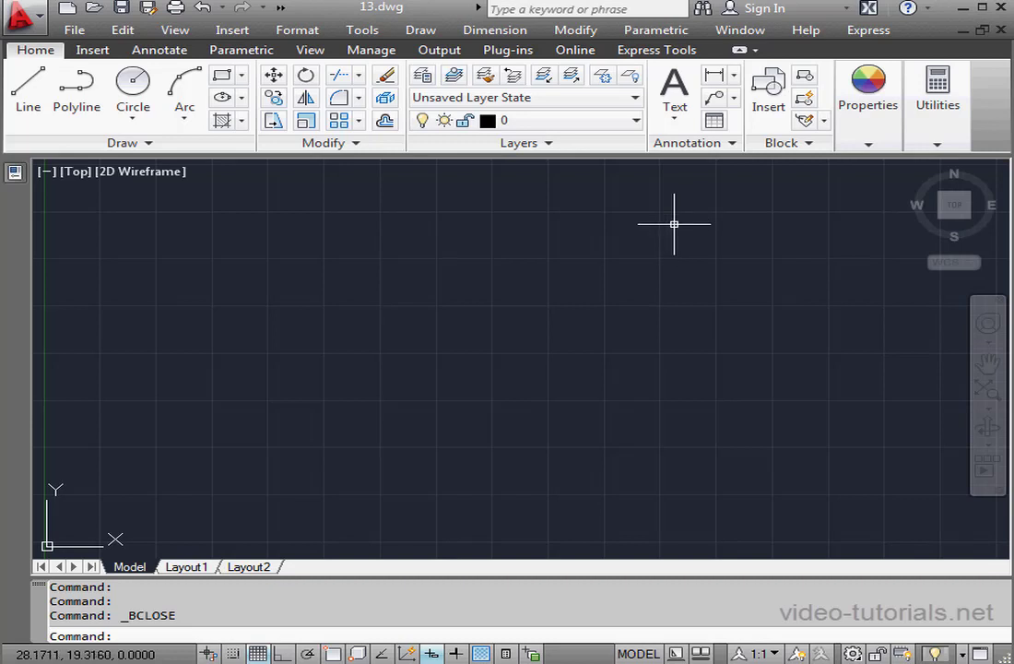
Insert Block 001 at scale 1 and rotation 0, picking an insertion point in the empty drawing above and right of the origin.
click(770, 96)
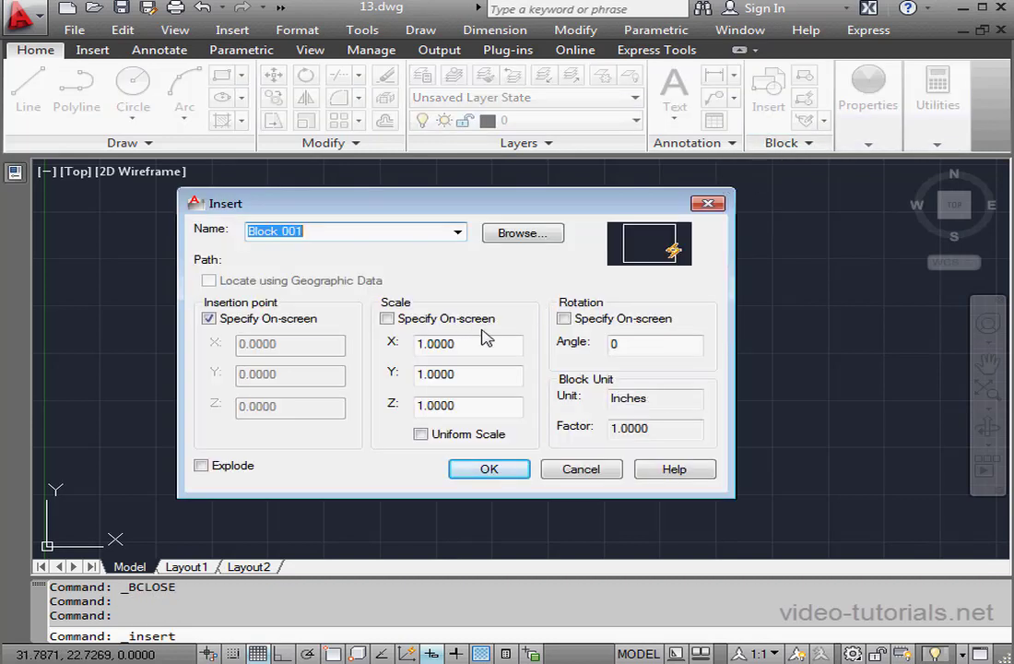
click(457, 232)
click(281, 251)
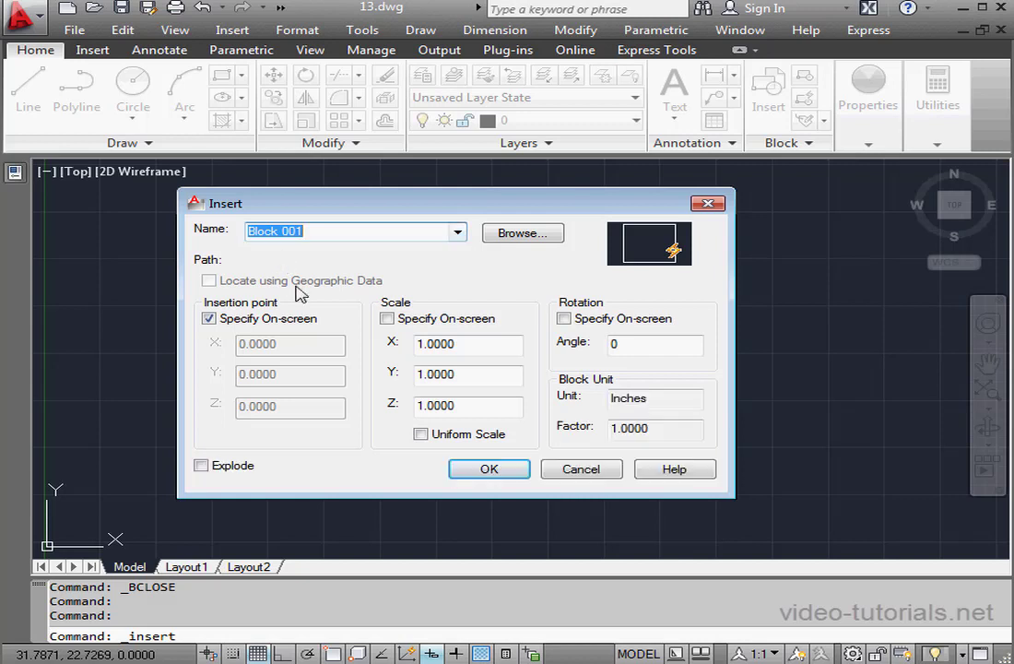
click(510, 470)
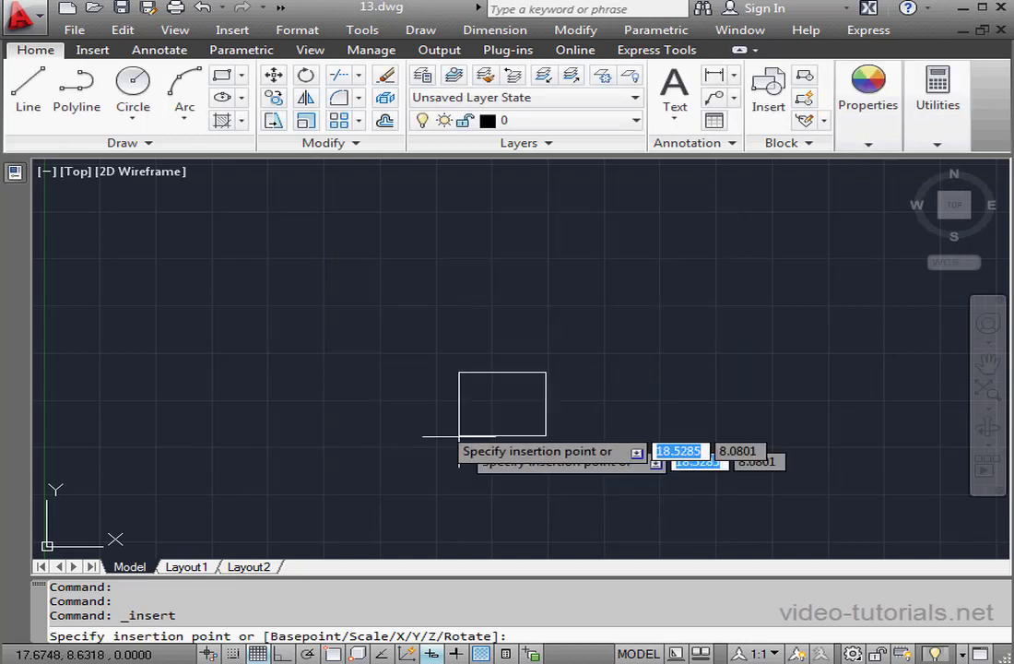
click(252, 335)
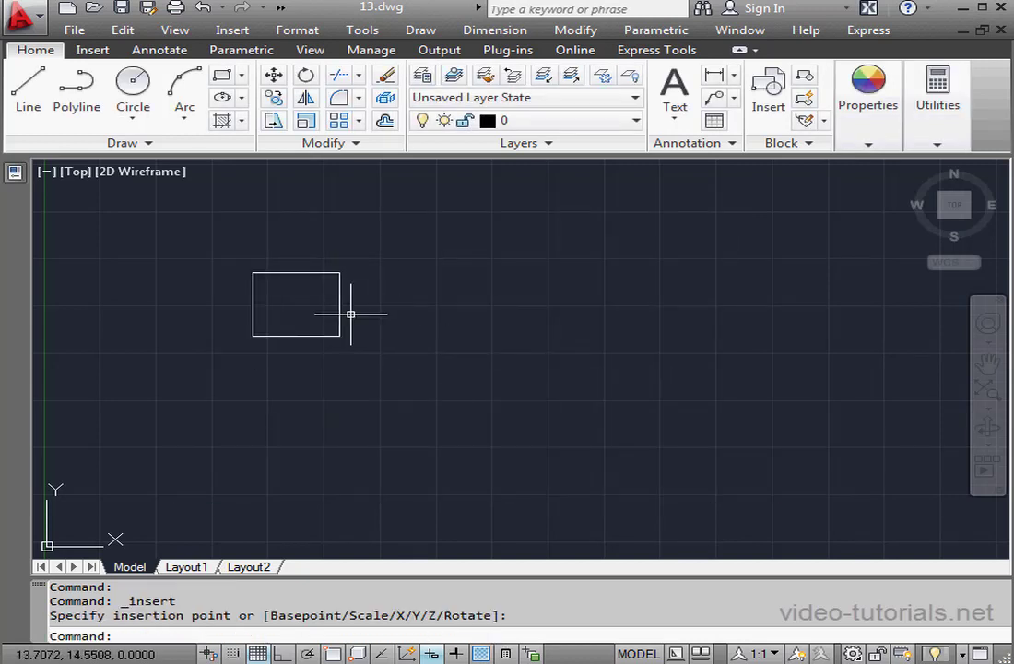
Switch the inserted block to VisibilityState1 and then to VisibilityState2.
click(340, 287)
click(339, 273)
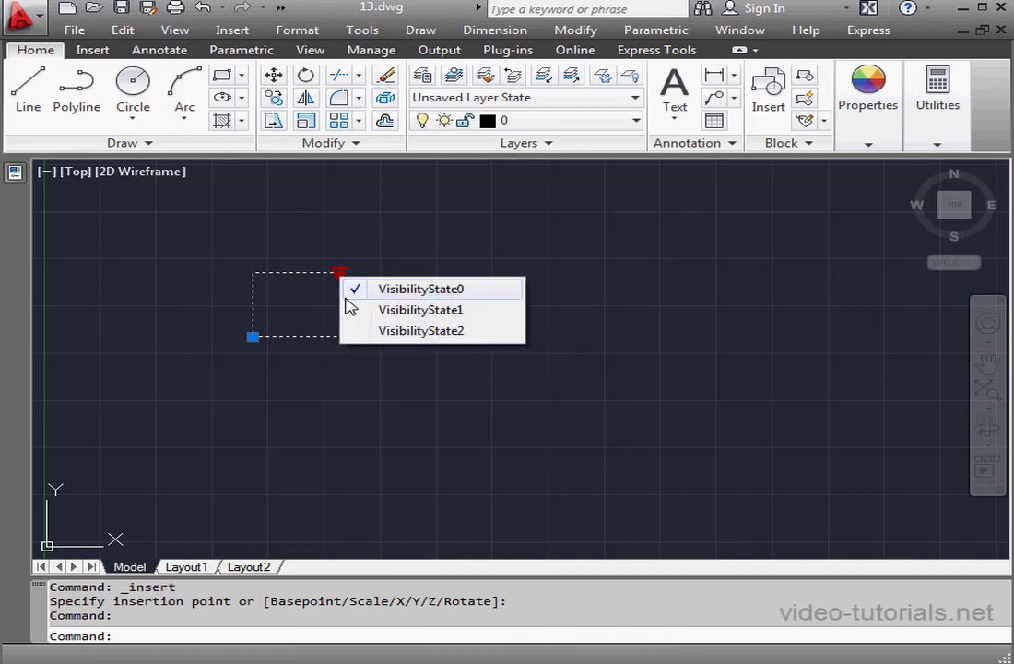
click(388, 311)
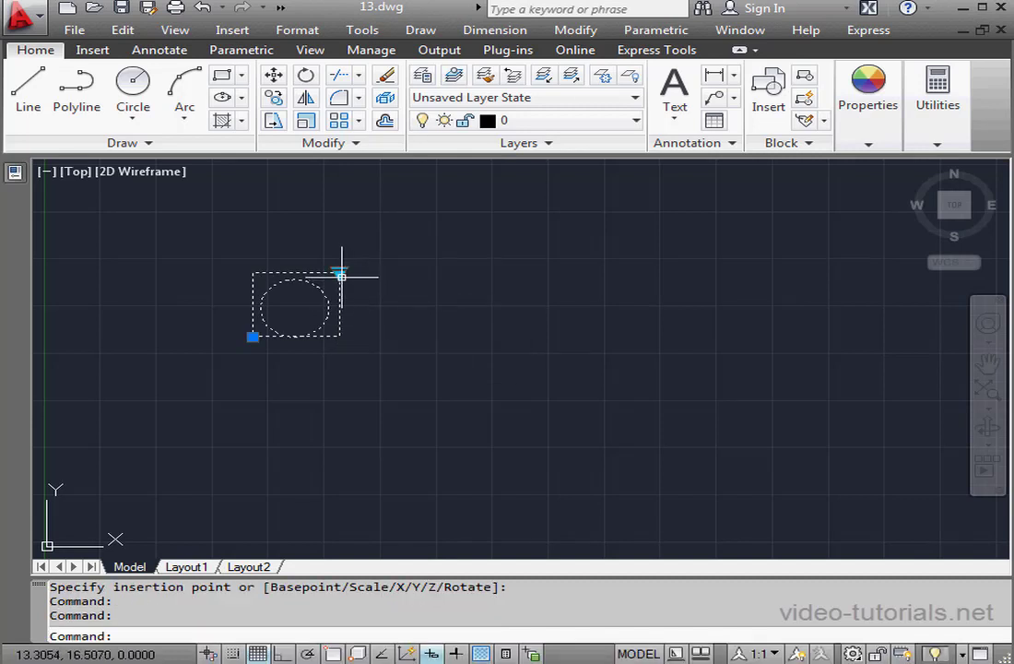
click(339, 273)
click(410, 331)
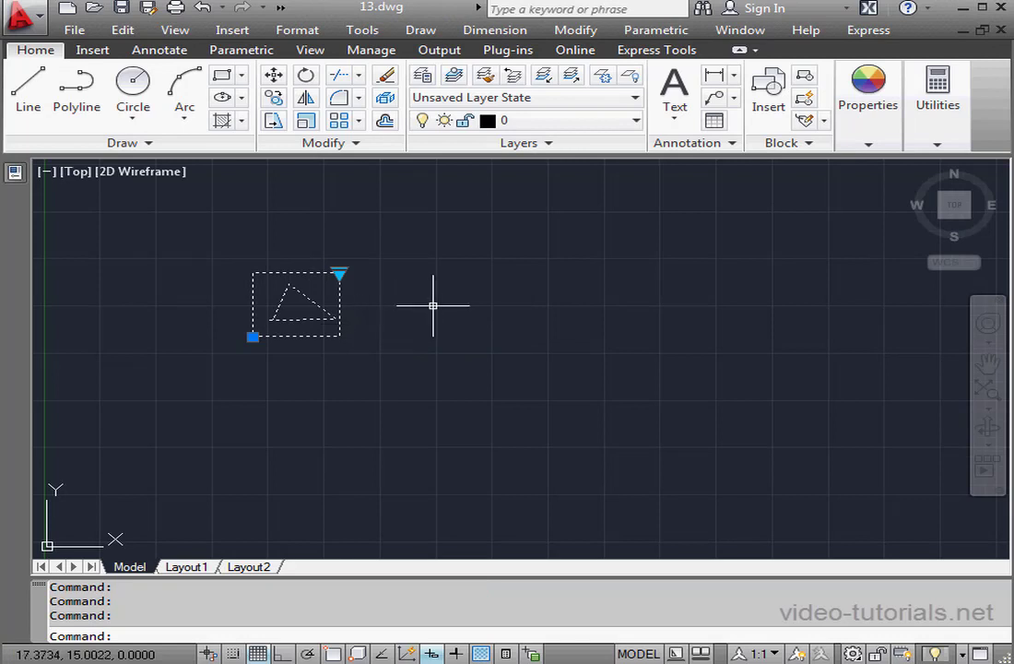
Move the inserted block by its insertion grip far to the right, then to a spot slightly below and left of where it was inserted.
click(253, 337)
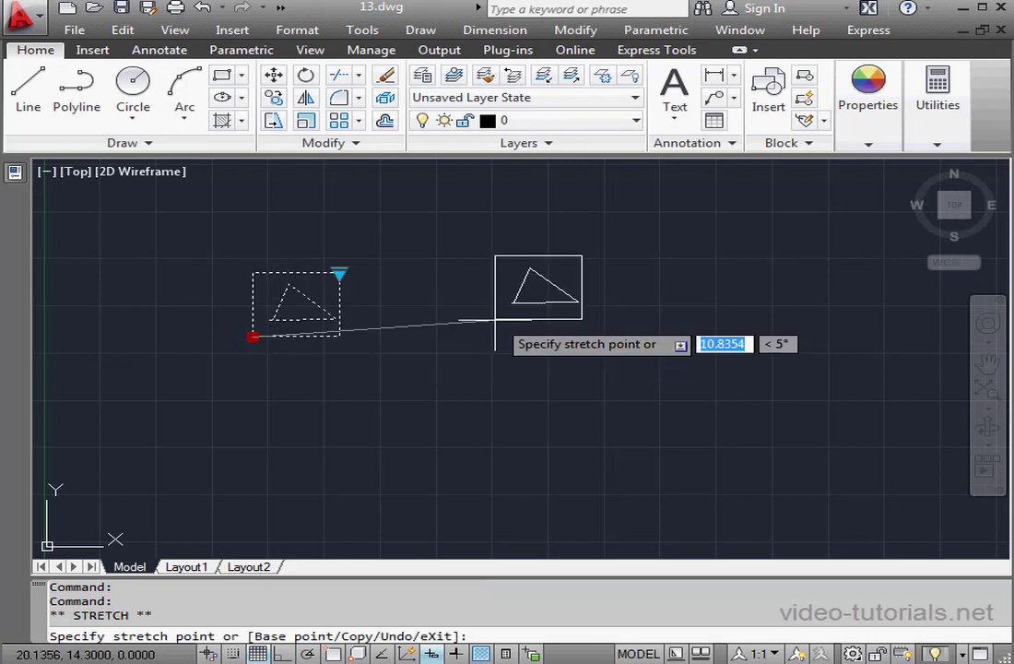
click(498, 308)
click(211, 375)
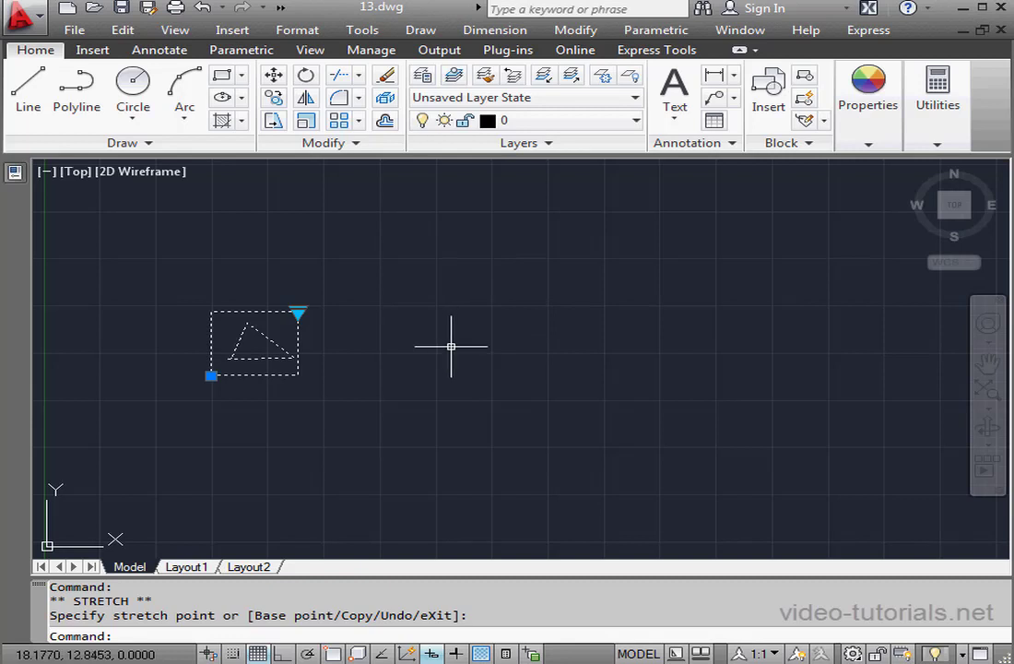
Open the selected block in the Block Editor and close the editor without making changes.
right_click(409, 550)
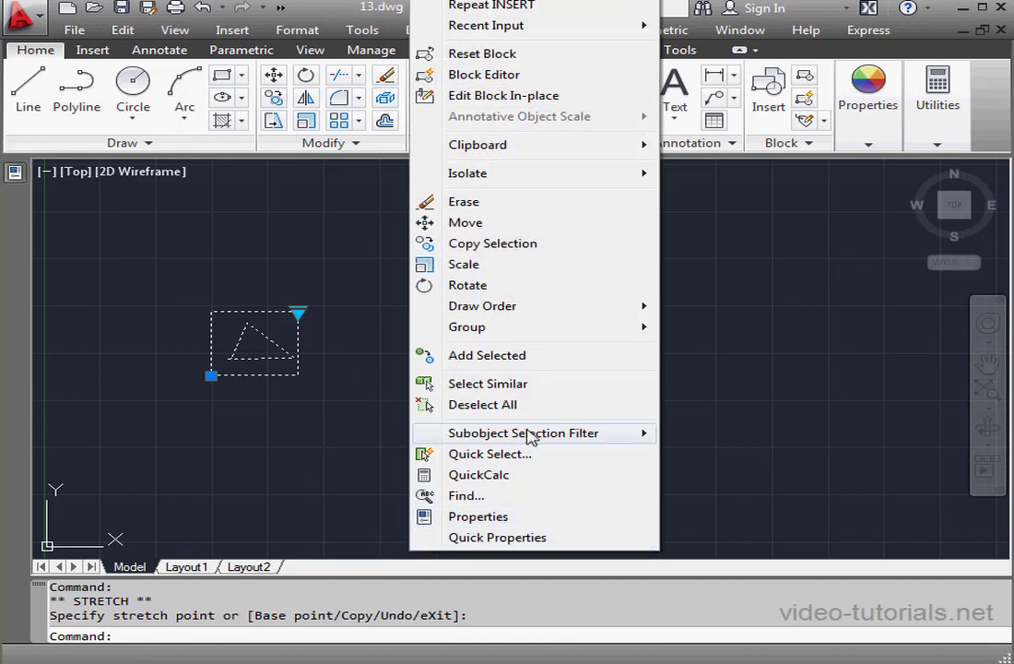
click(513, 75)
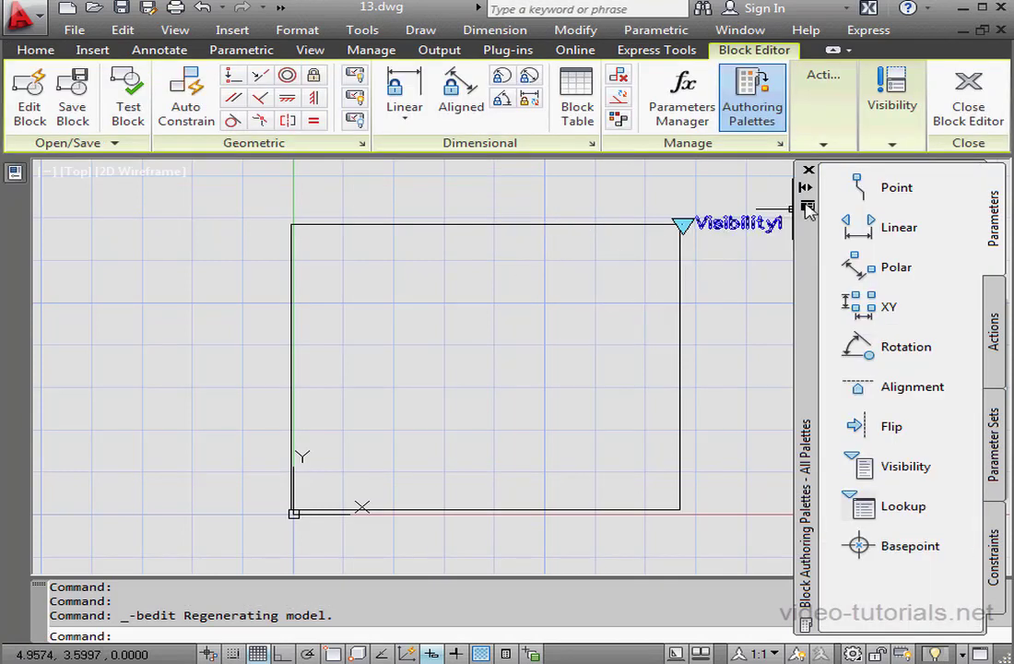
click(973, 97)
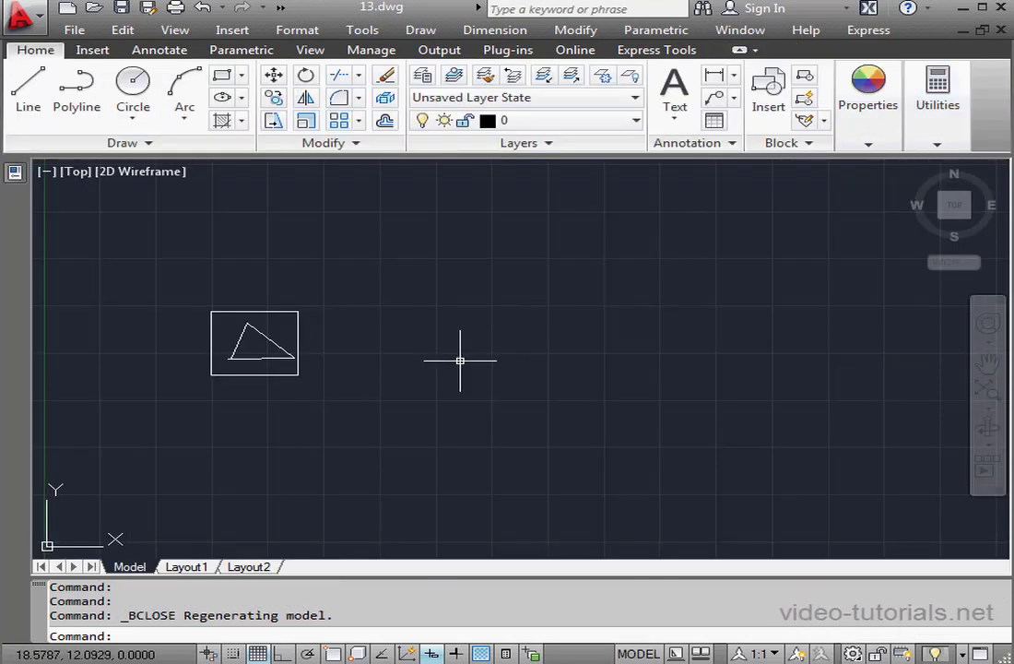